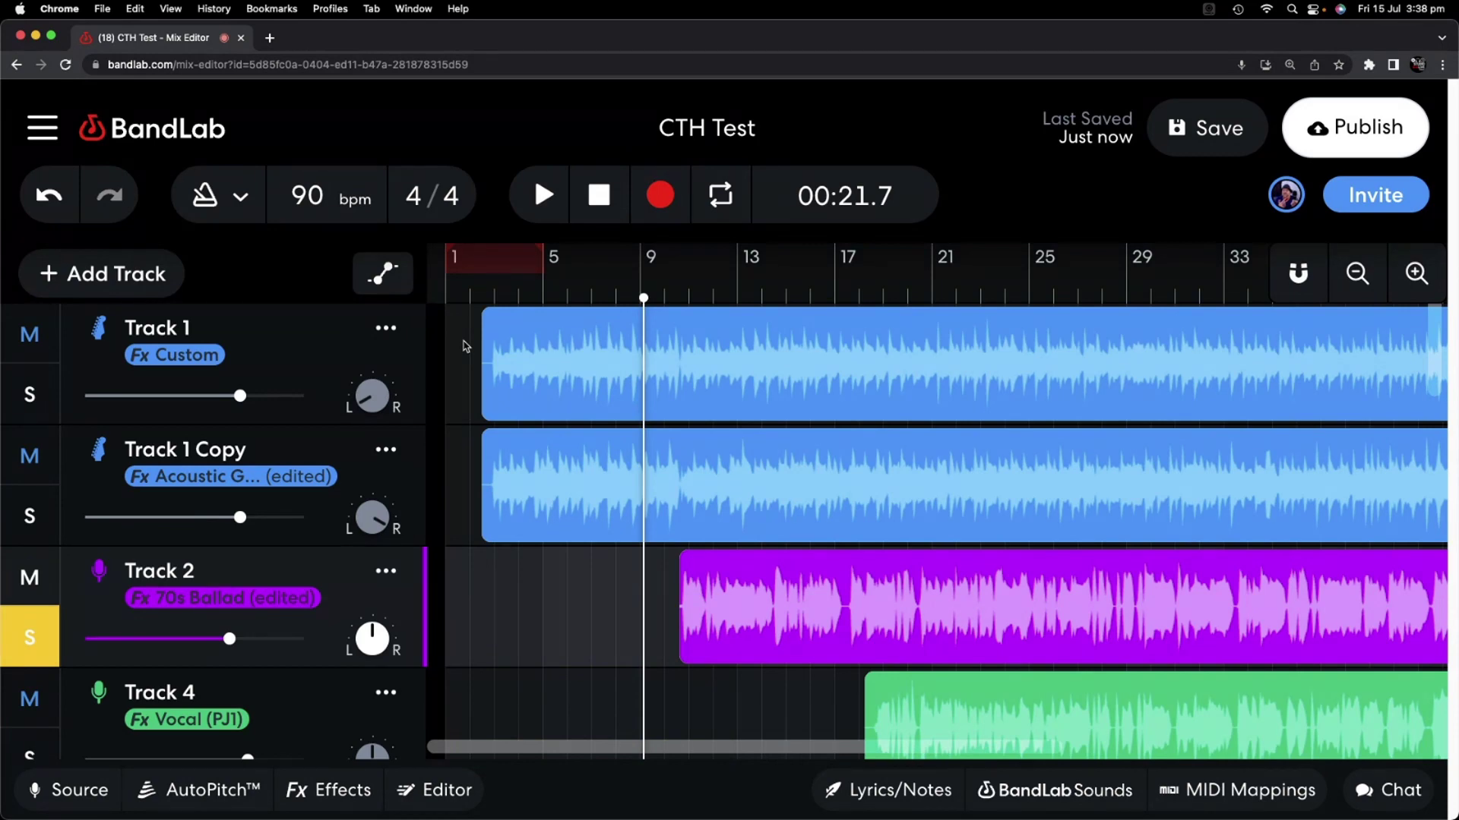
Scroll down to Track 2 and drop its AutoPitch strength from Heaviest to roughly 54%.
{"action": "scroll", "coordinate": [466, 346], "scroll_direction": "down", "scroll_amount": 3}
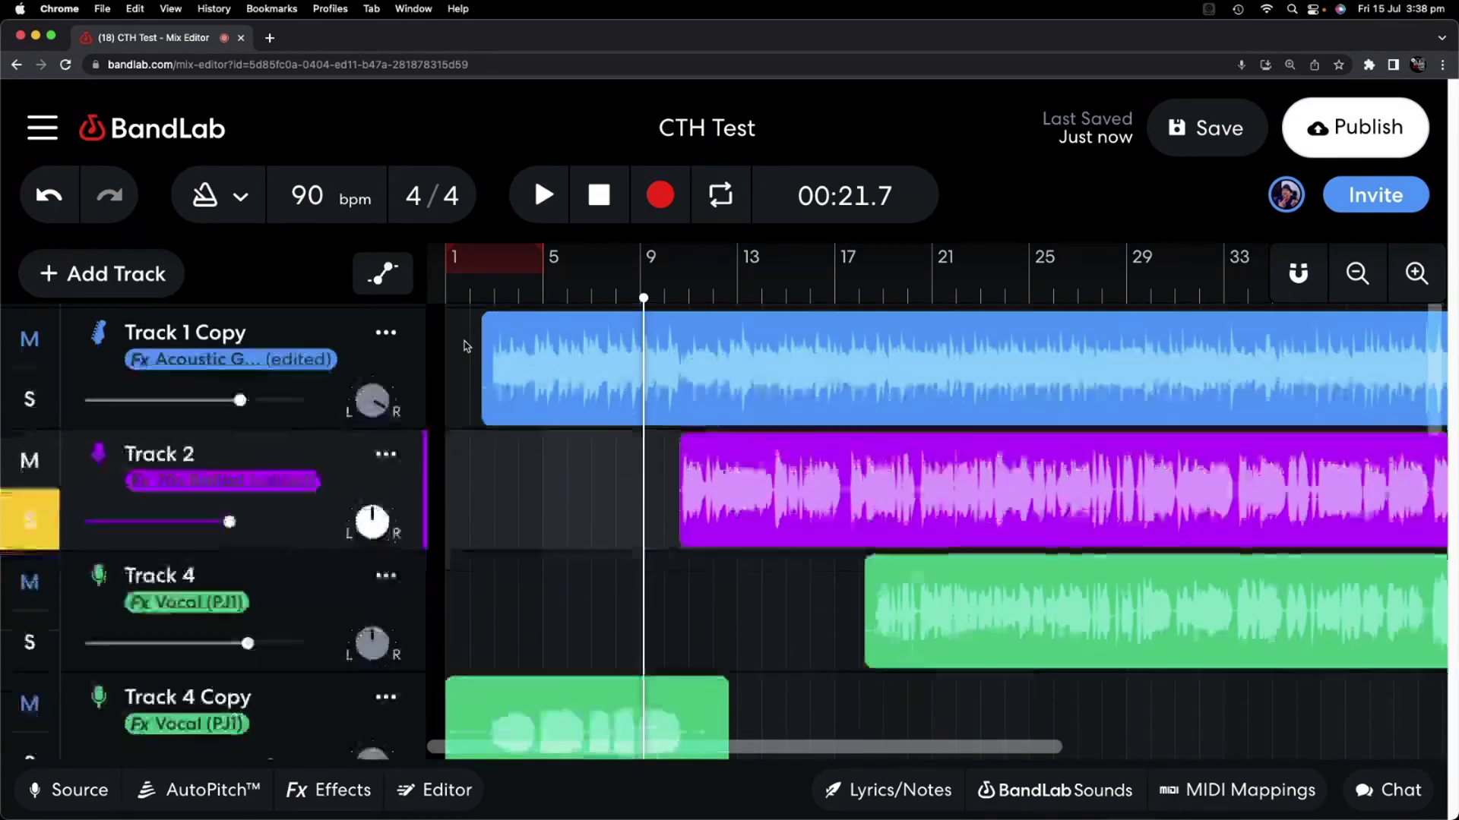
{"action": "scroll", "coordinate": [466, 346], "scroll_direction": "down", "scroll_amount": 2}
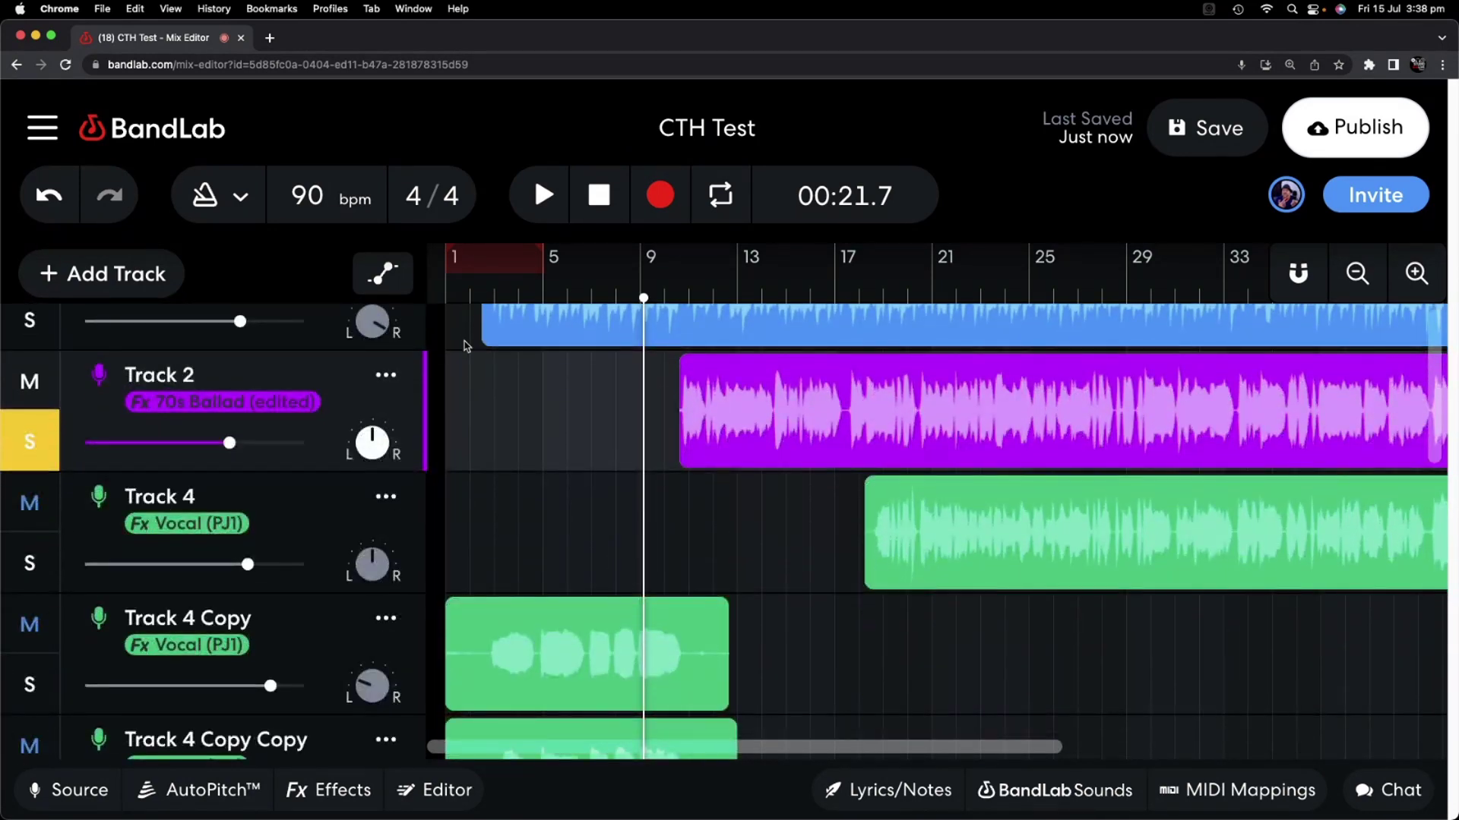
{"action": "left_click", "coordinate": [224, 792]}
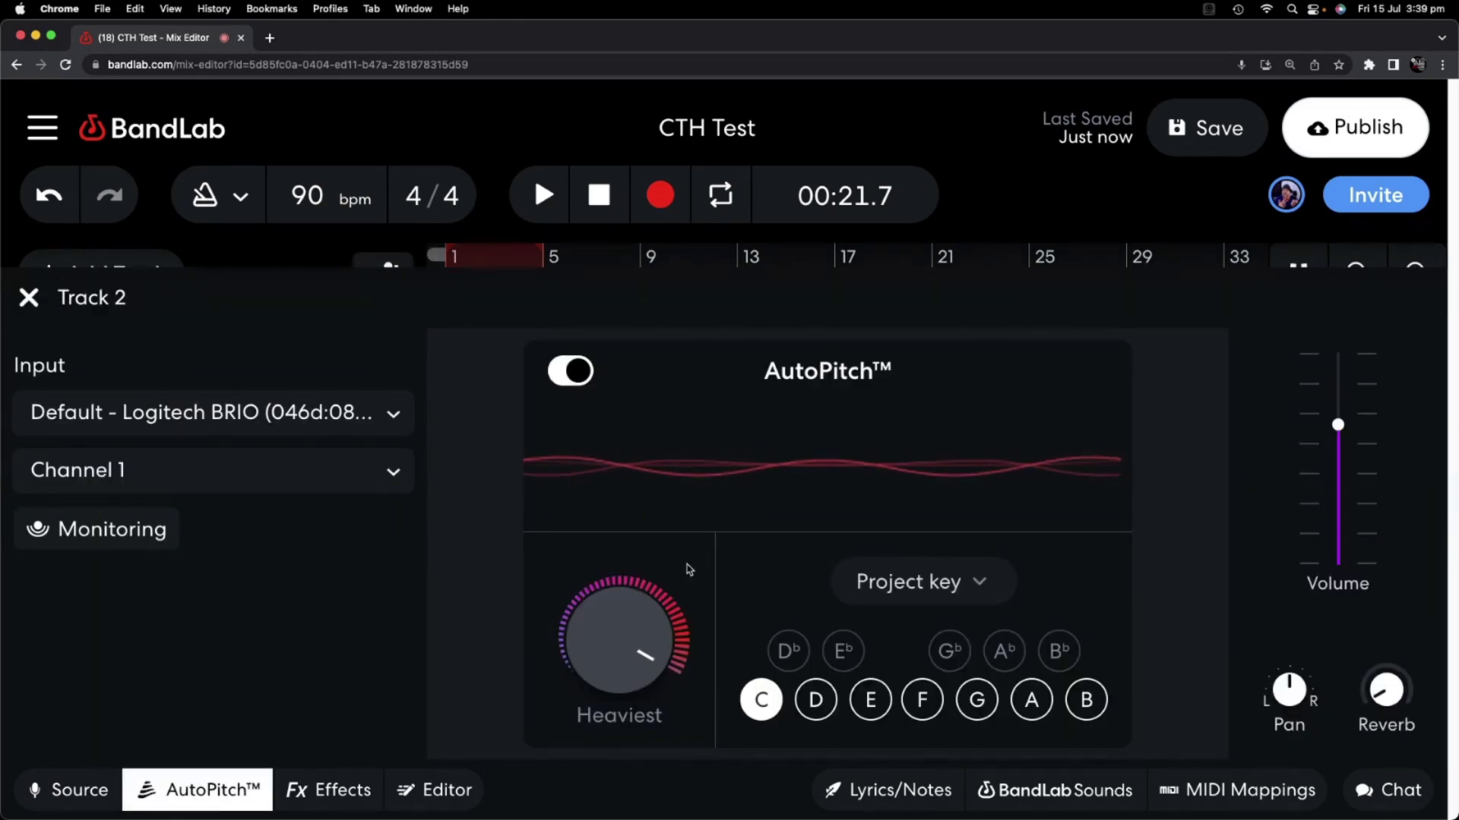
{"action": "left_click_drag", "start_coordinate": [645, 600], "coordinate": [693, 567]}
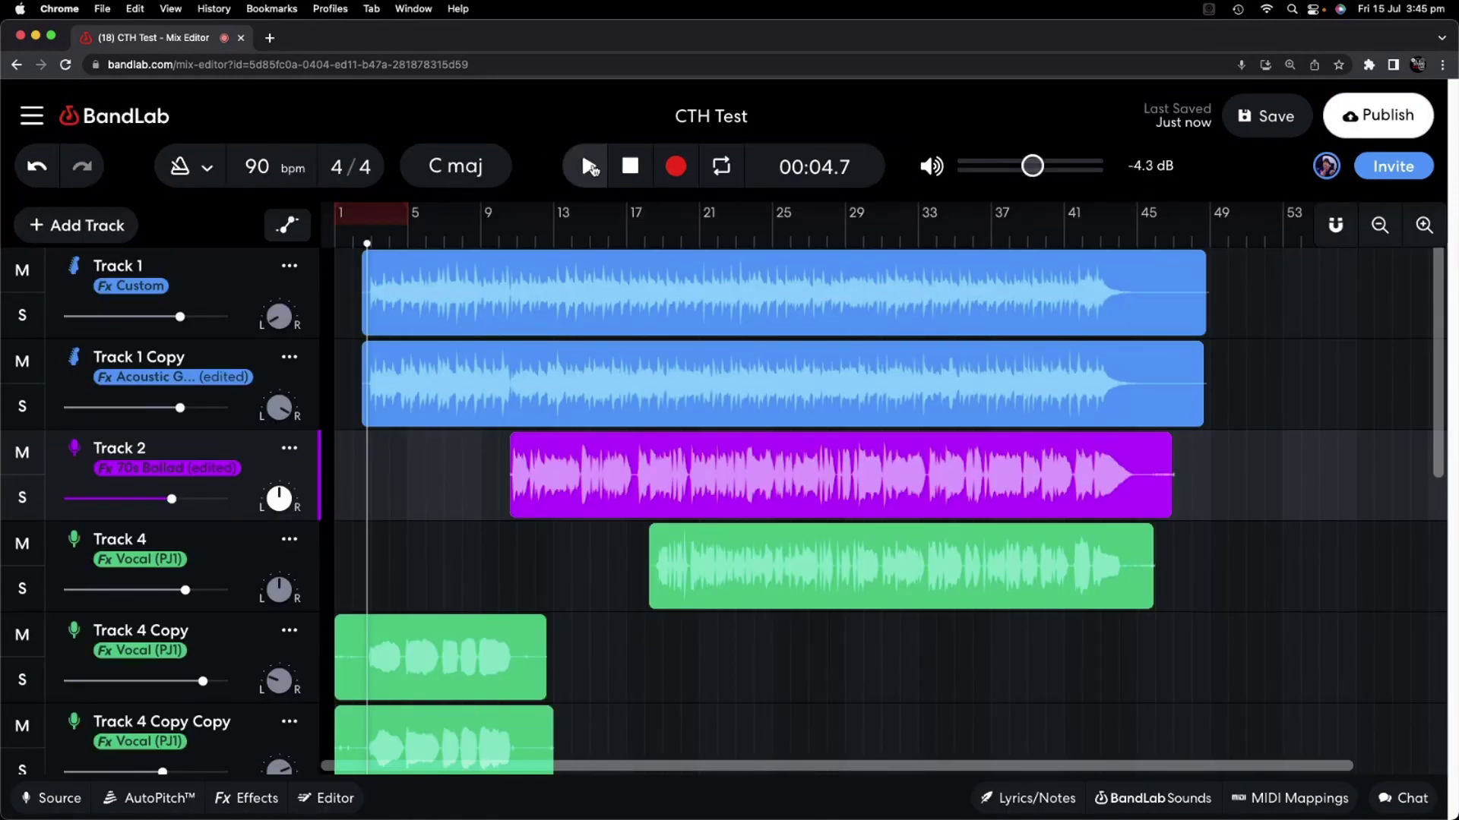
Play the CTH Test mix and pause it at 00:10.2.
{"action": "left_click", "coordinate": [589, 166]}
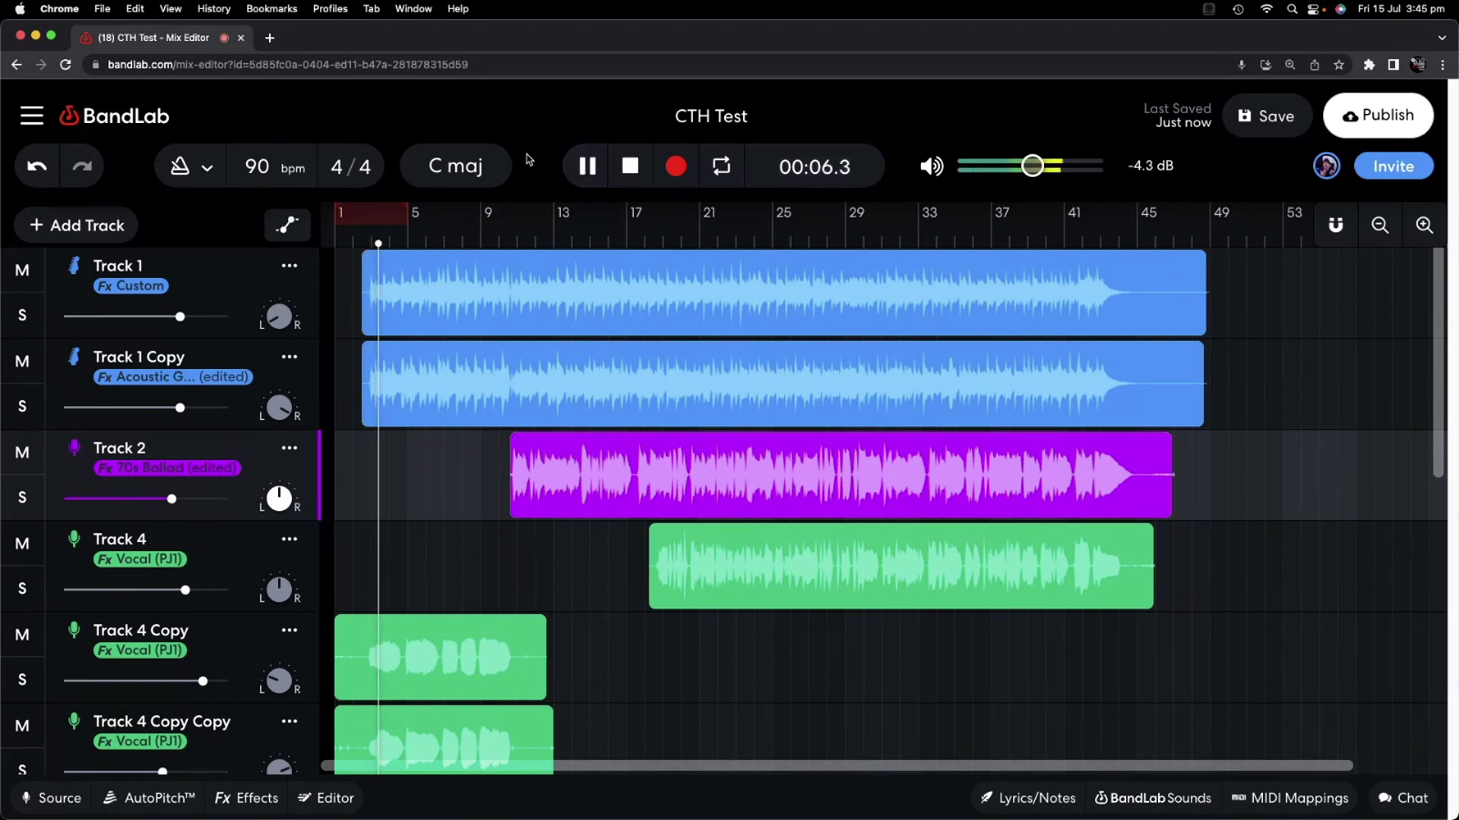
{"action": "left_click", "coordinate": [591, 166]}
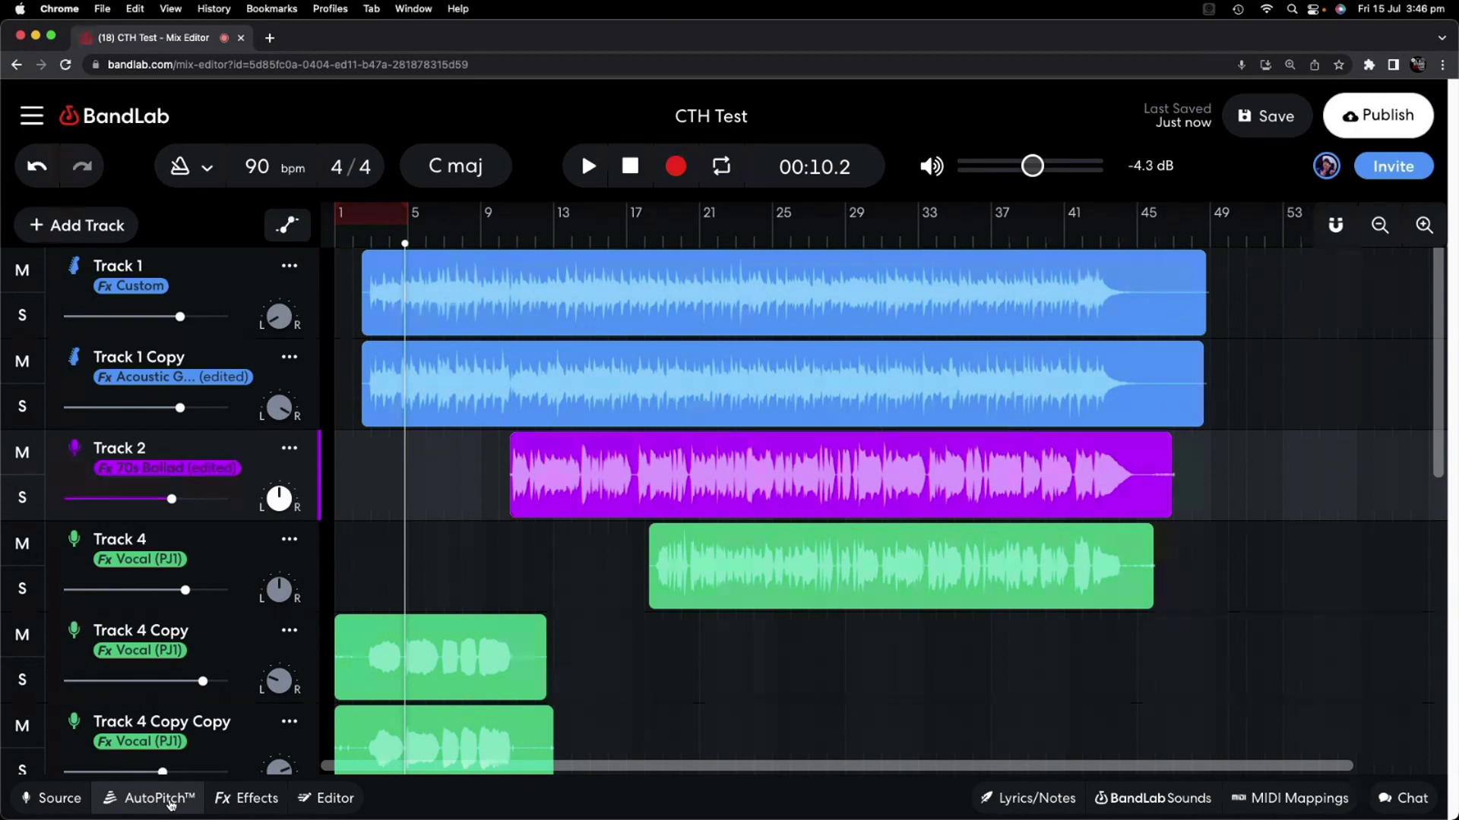
Enable Track 2's AutoPitch, correcting to key C, and turn its strength knob.
{"action": "left_click", "coordinate": [170, 801]}
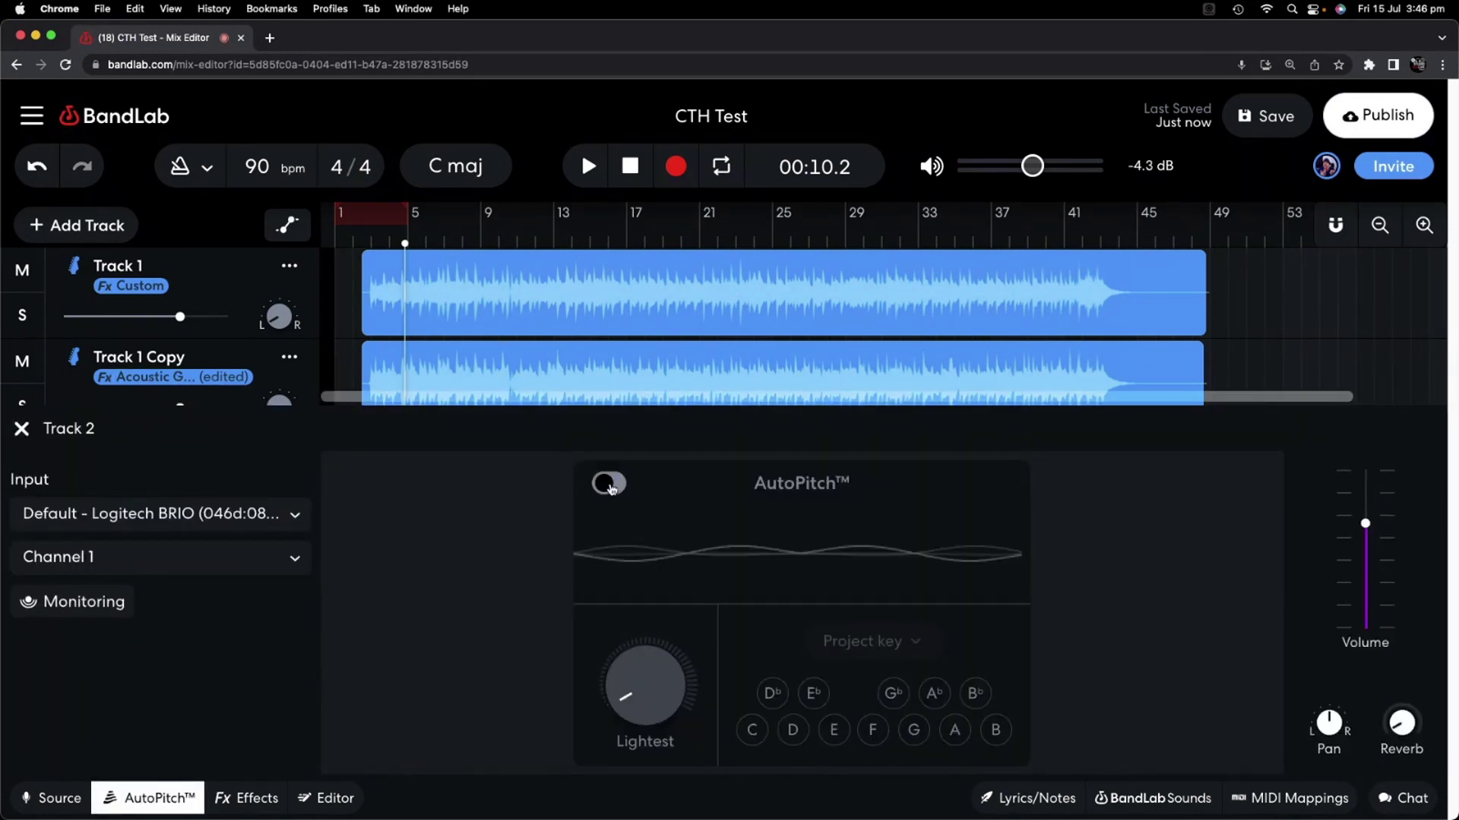
{"action": "left_click", "coordinate": [609, 484]}
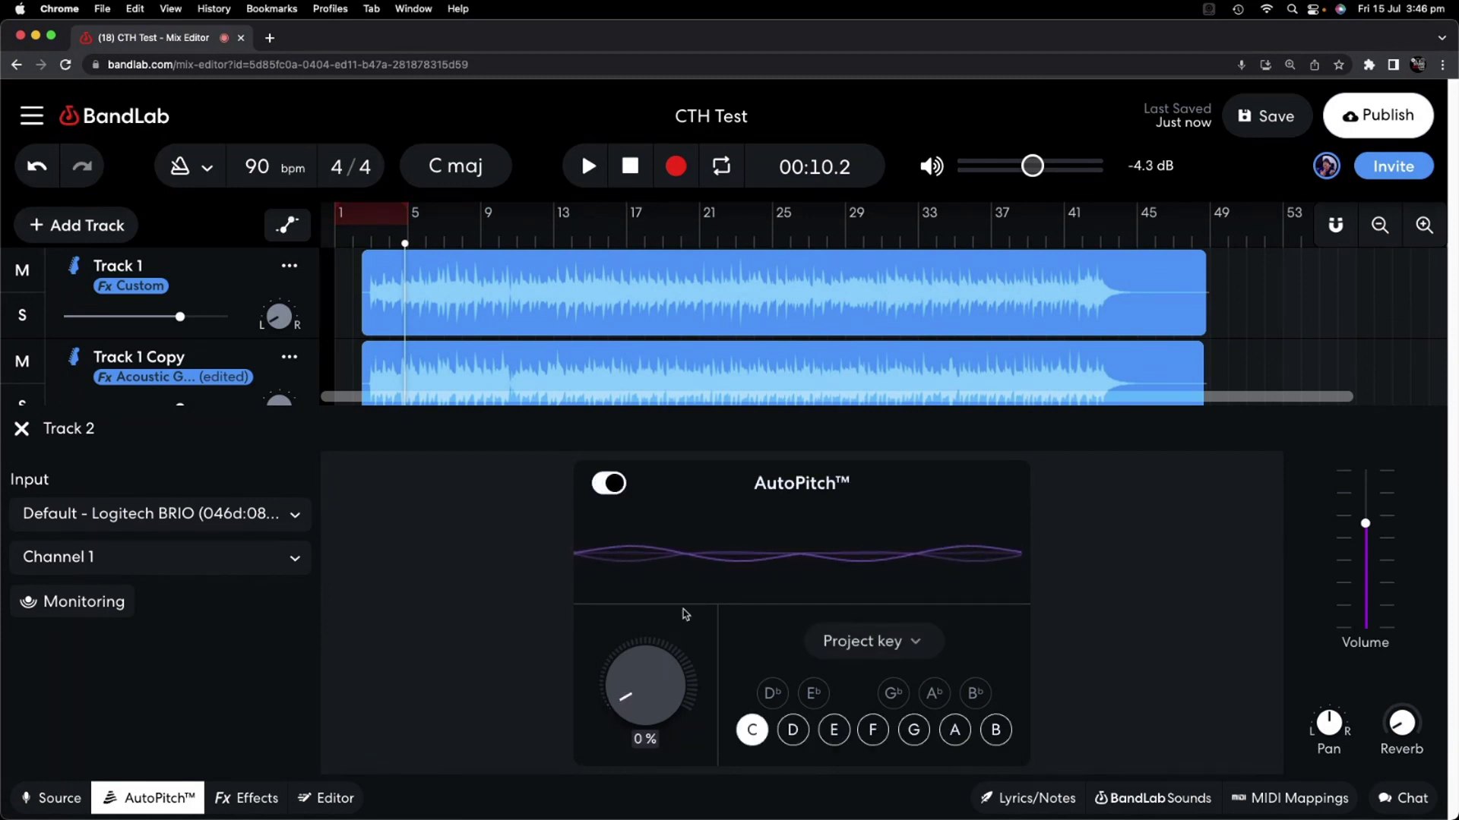
{"action": "mouse_move", "coordinate": [630, 700]}
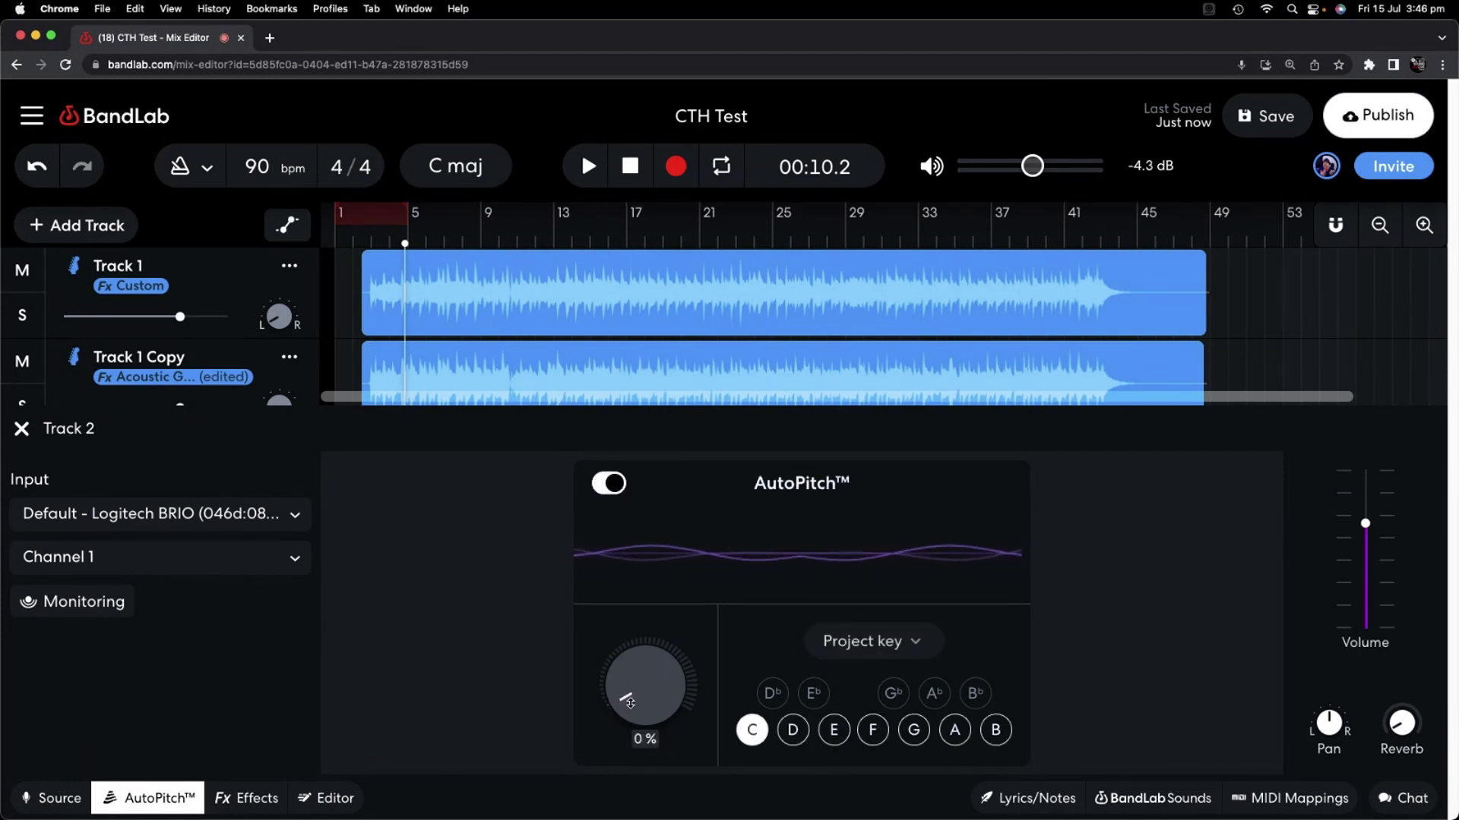
{"action": "left_click_drag", "start_coordinate": [629, 703], "coordinate": [630, 775]}
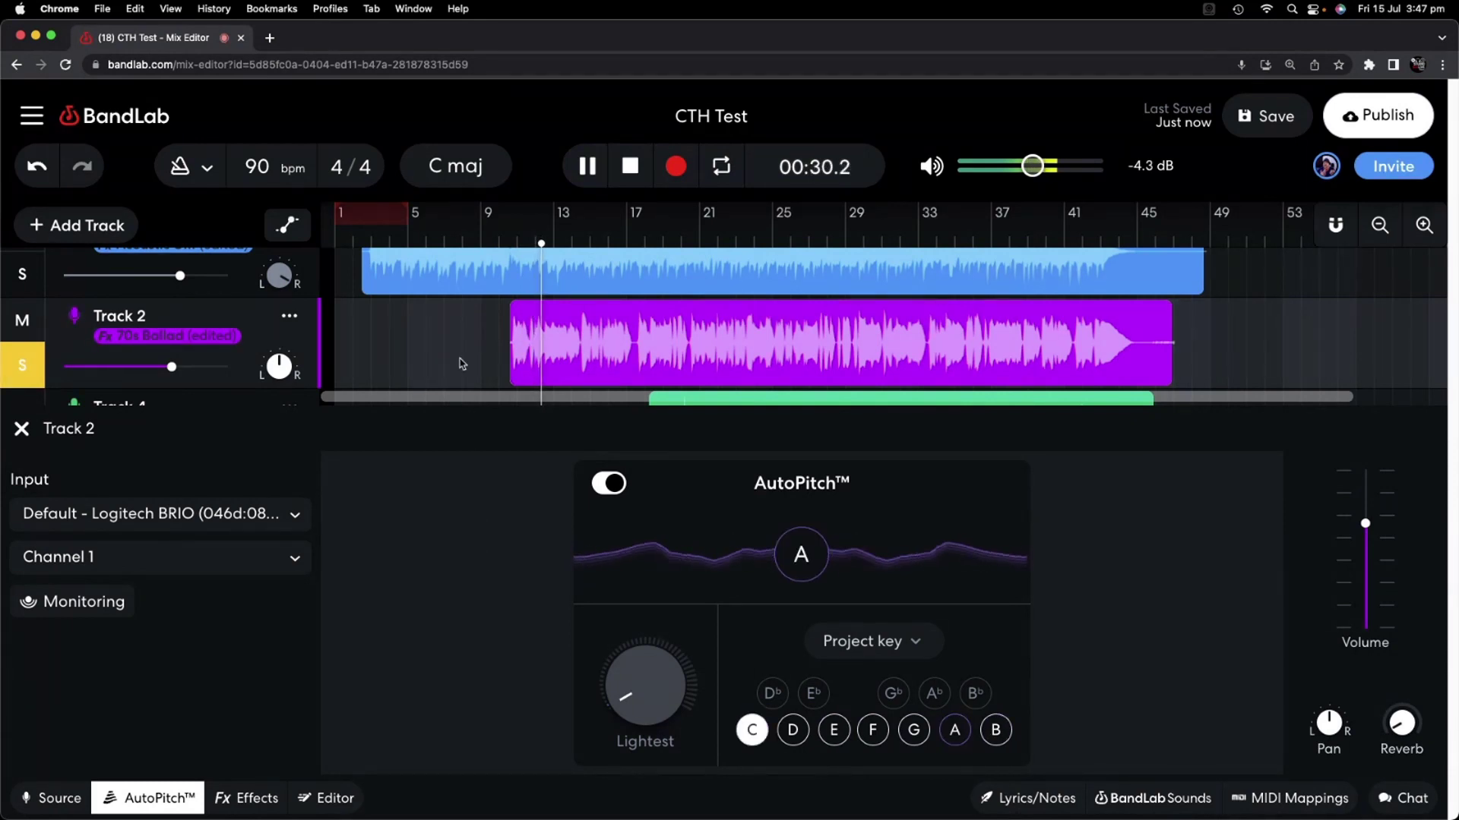
Stop playback and set Track 2's AutoPitch strength to 51%, leaving the key on Project key.
{"action": "left_click", "coordinate": [587, 166]}
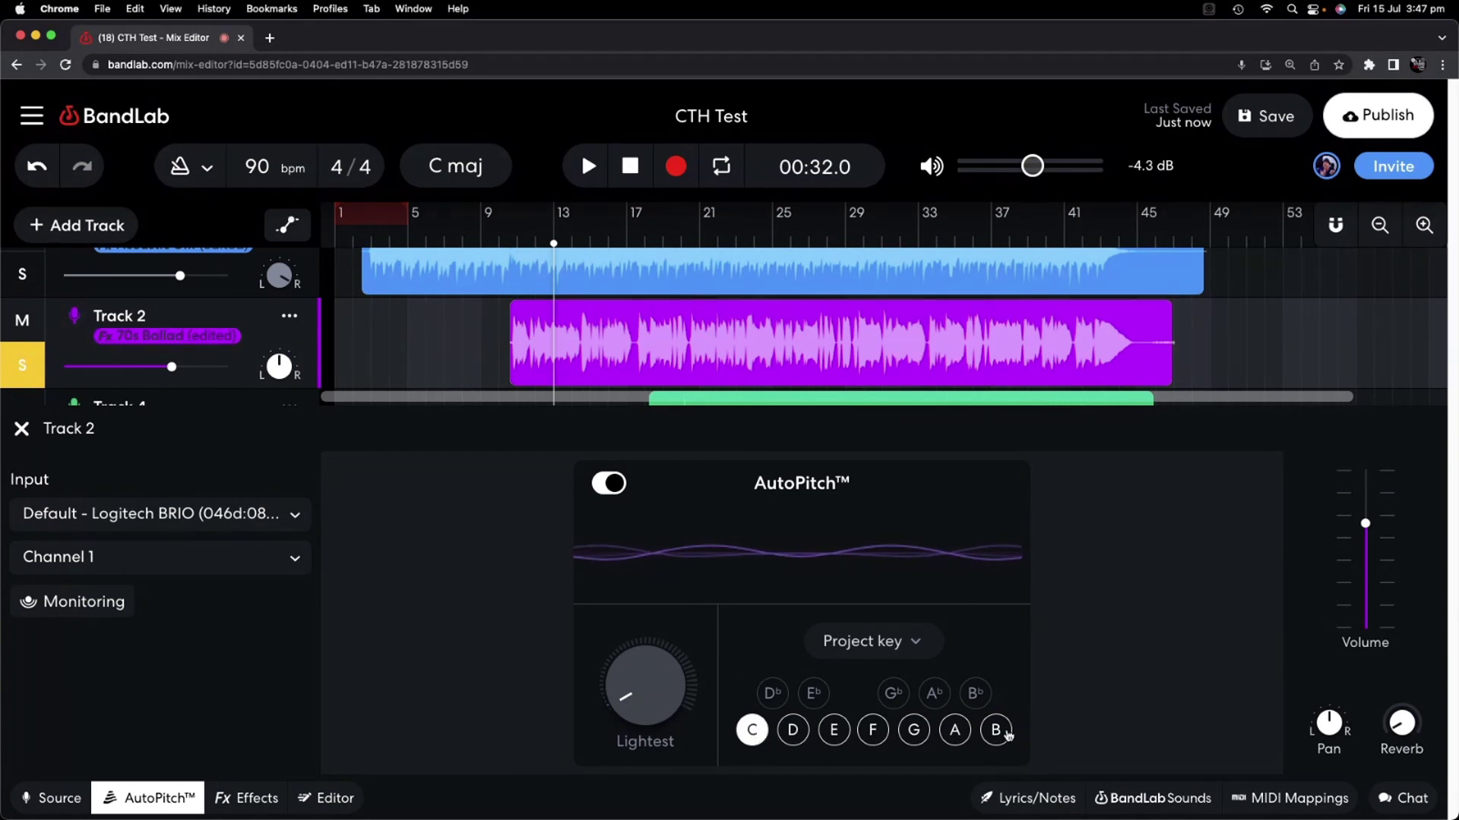
{"action": "mouse_move", "coordinate": [654, 696]}
{"action": "left_click_drag", "start_coordinate": [642, 699], "coordinate": [642, 655]}
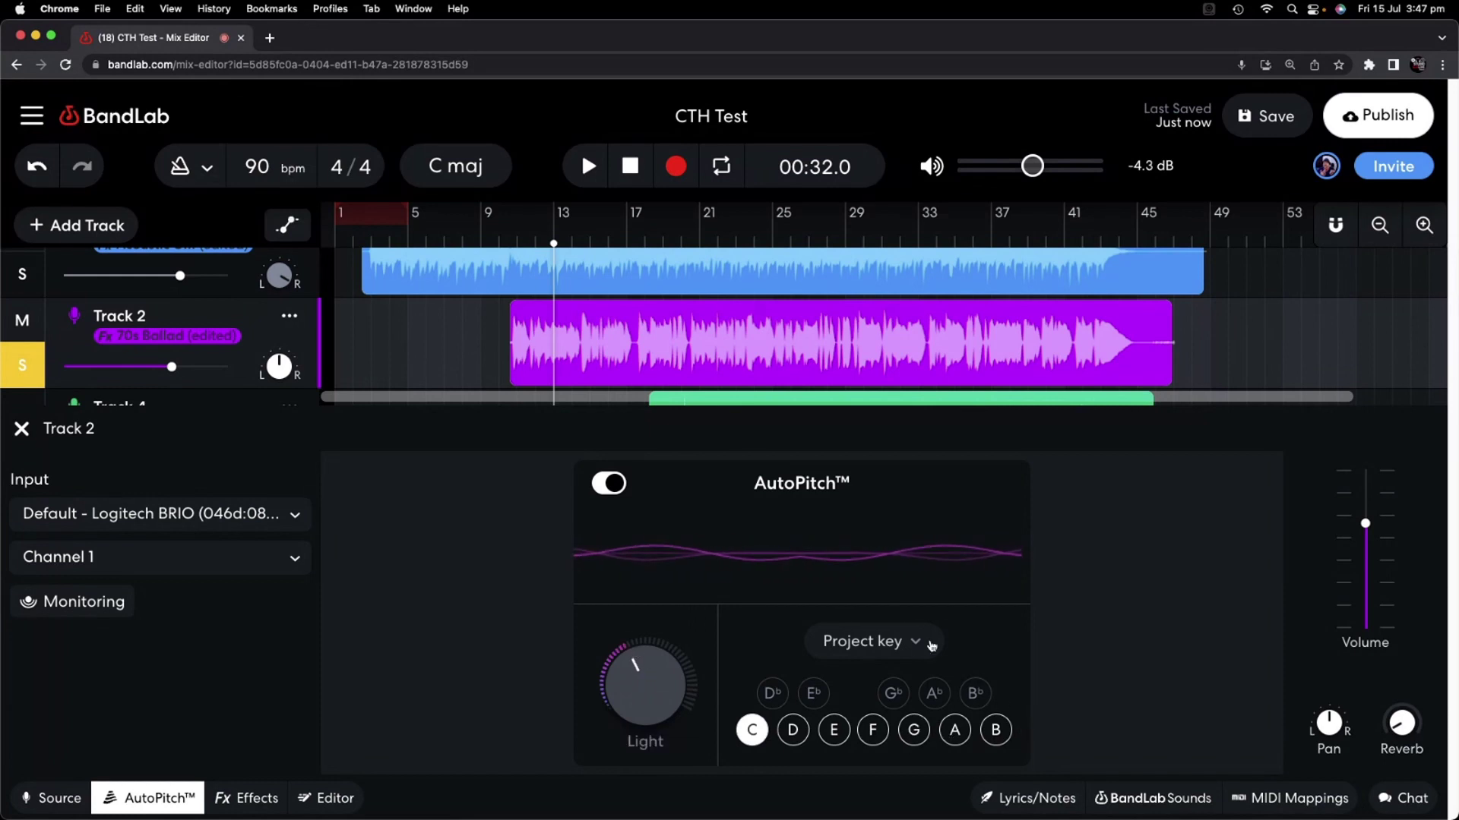
{"action": "left_click", "coordinate": [917, 648]}
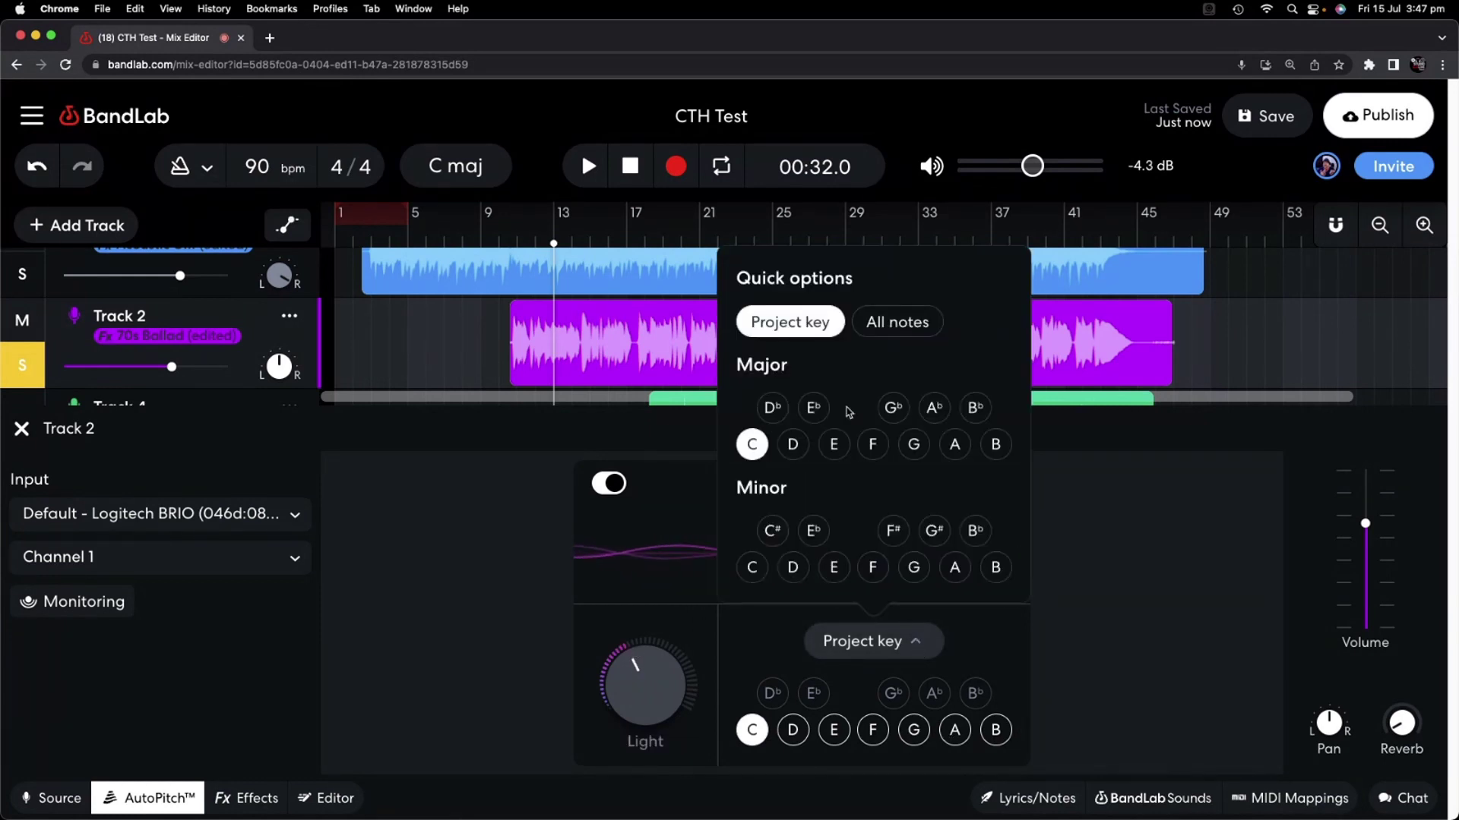
{"action": "left_click", "coordinate": [1156, 594]}
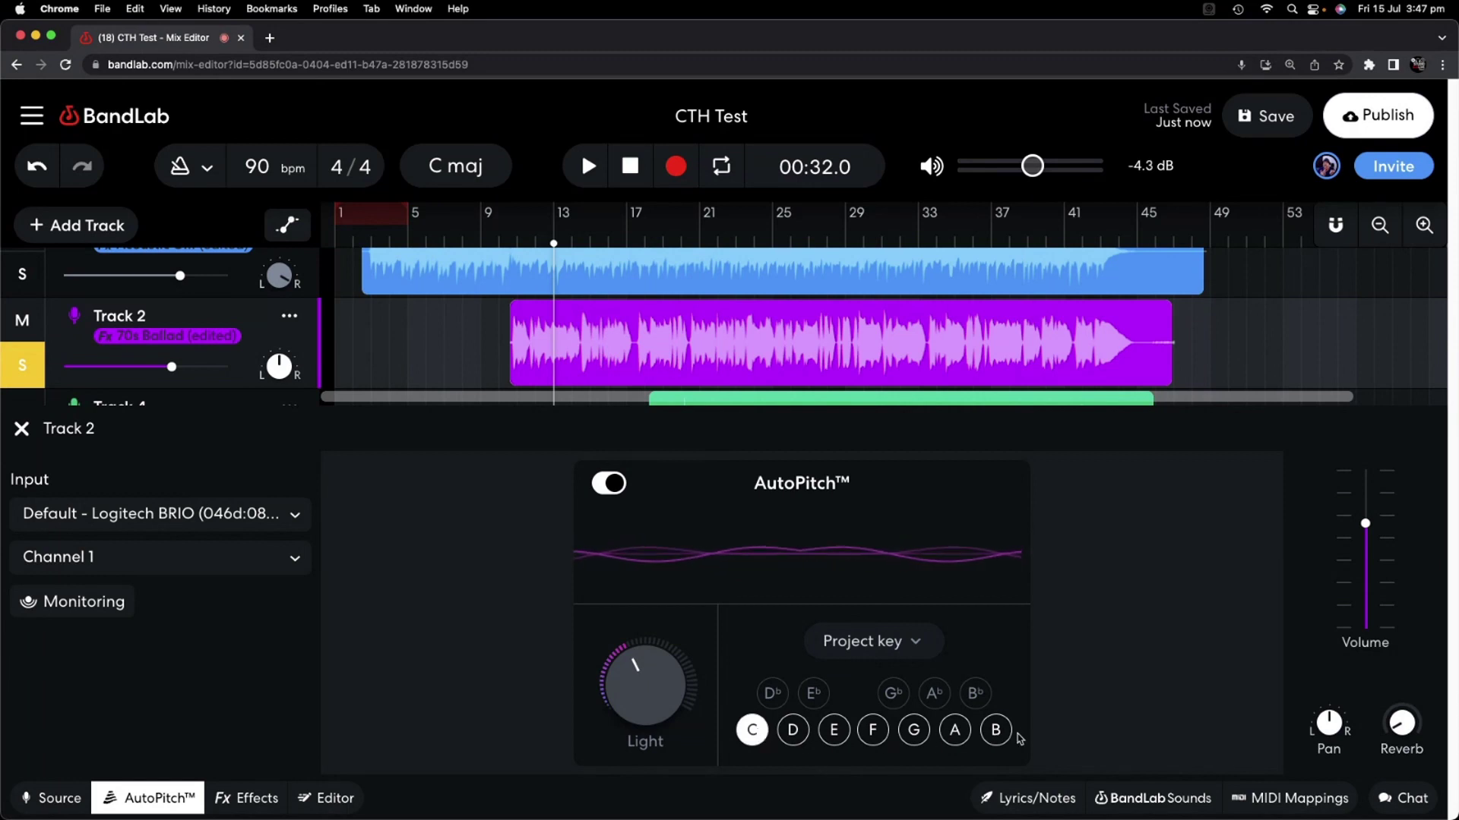
{"action": "left_click_drag", "start_coordinate": [630, 682], "coordinate": [634, 660]}
Play the passage from around bar 11 to hear the 51% correction.
{"action": "left_click", "coordinate": [515, 304]}
{"action": "key", "text": "space"}
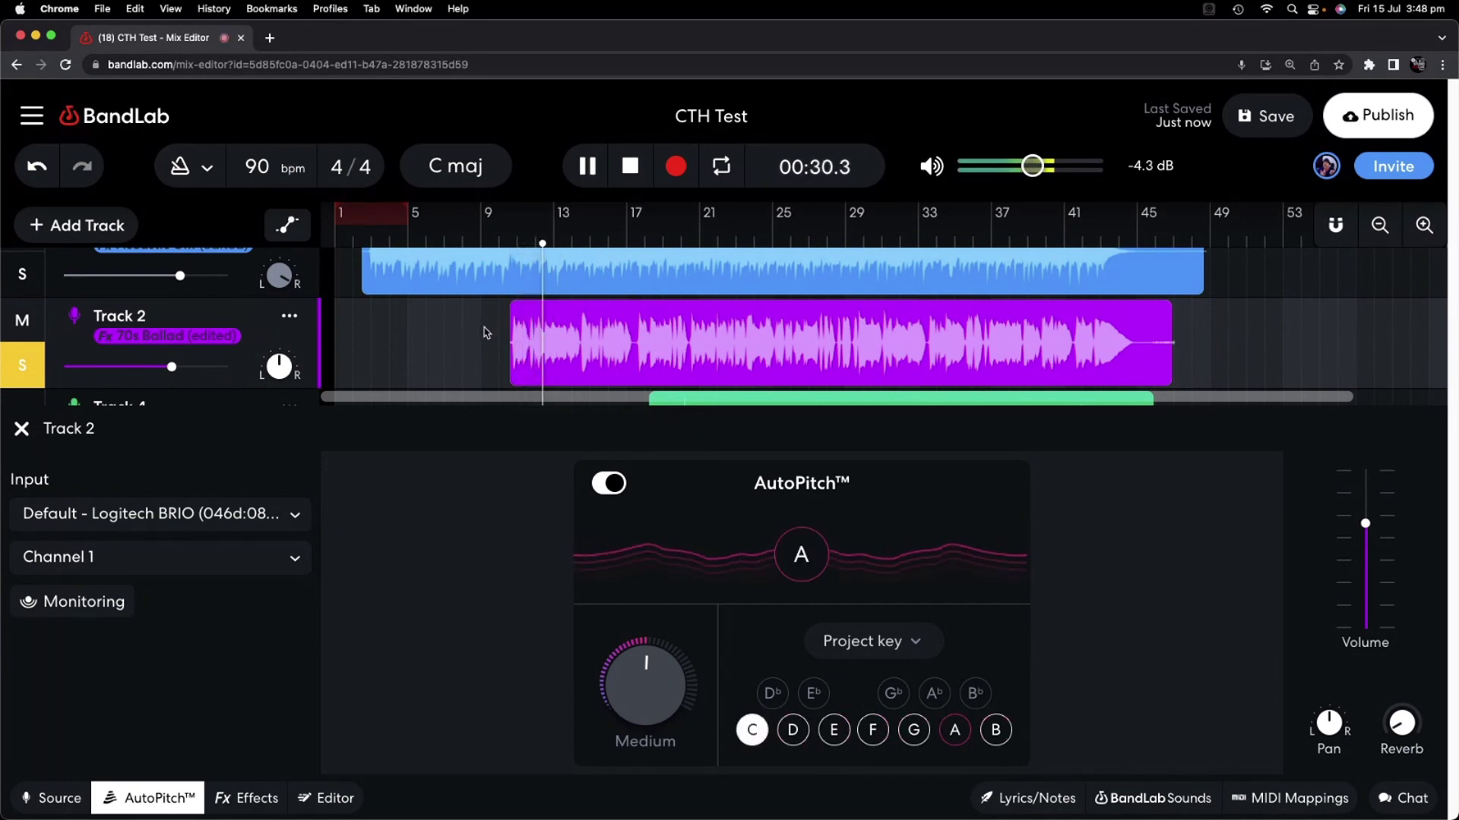
{"action": "key", "text": "space"}
Raise the AutoPitch strength to 100% (Heaviest) and replay the passage, stopping at 00:25.8.
{"action": "mouse_move", "coordinate": [642, 685]}
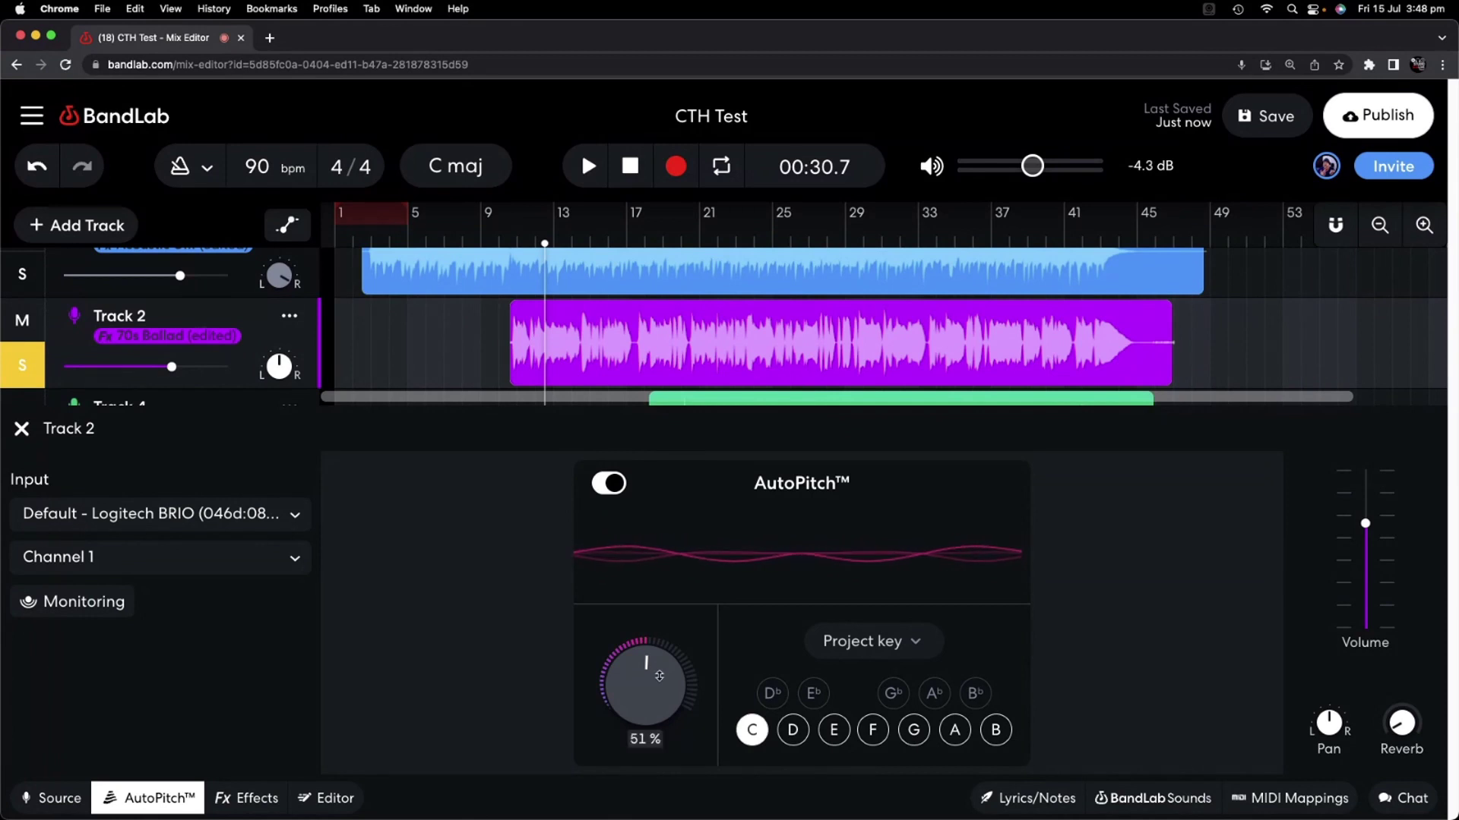
{"action": "left_click_drag", "start_coordinate": [645, 687], "coordinate": [660, 588]}
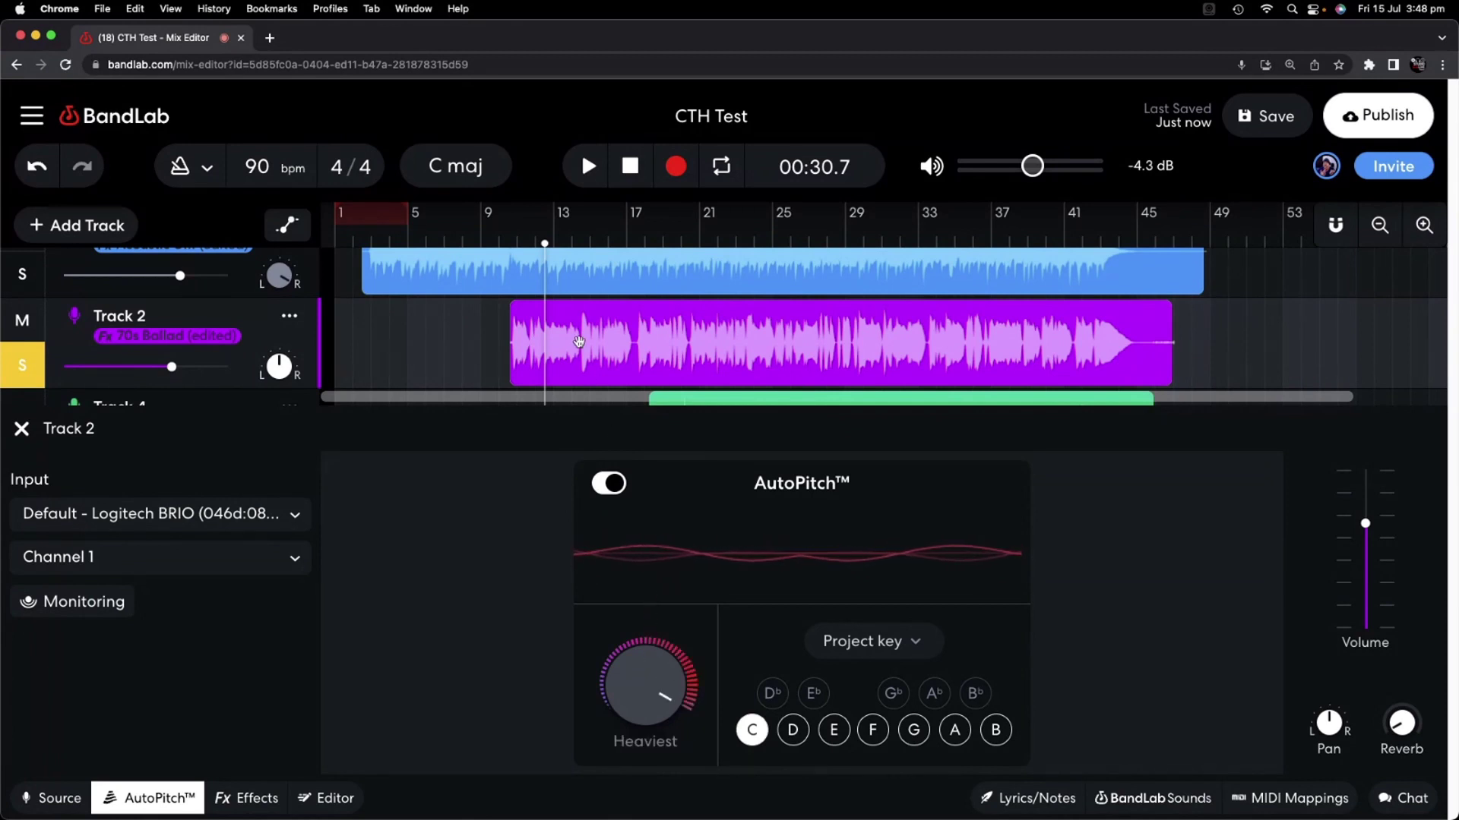
{"action": "key", "text": "space"}
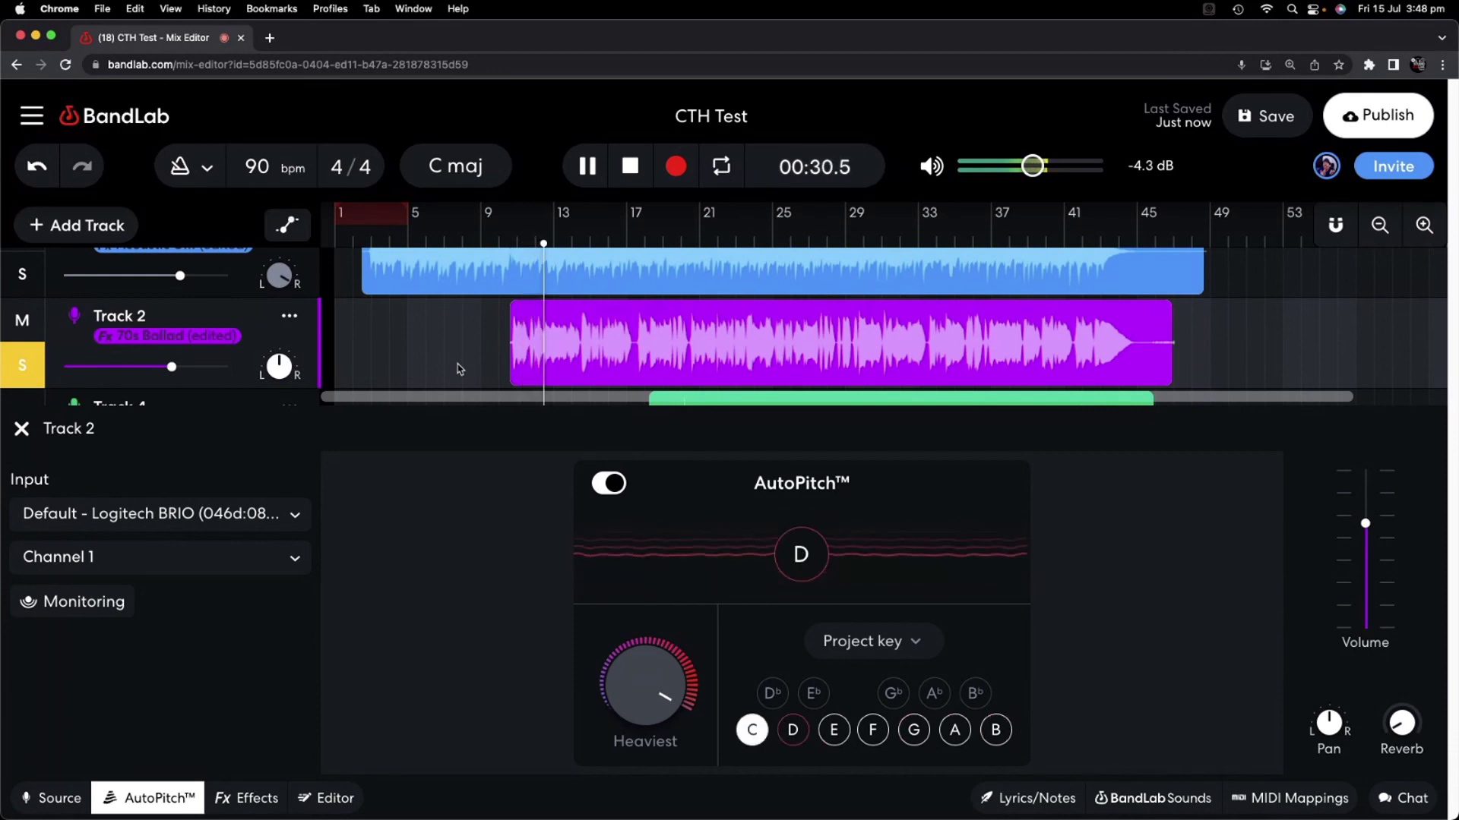
{"action": "key", "text": "space"}
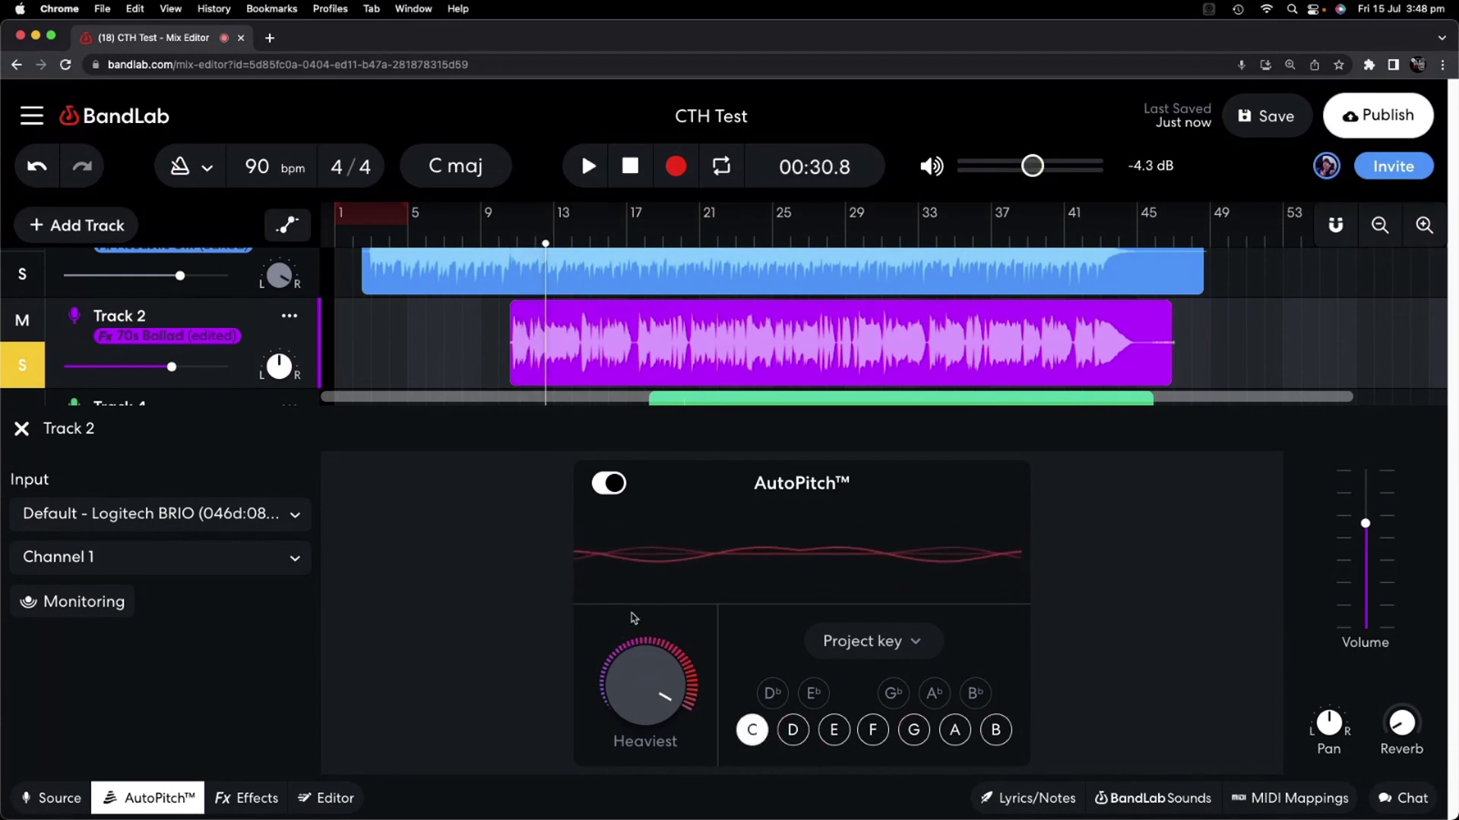
{"action": "mouse_move", "coordinate": [679, 707]}
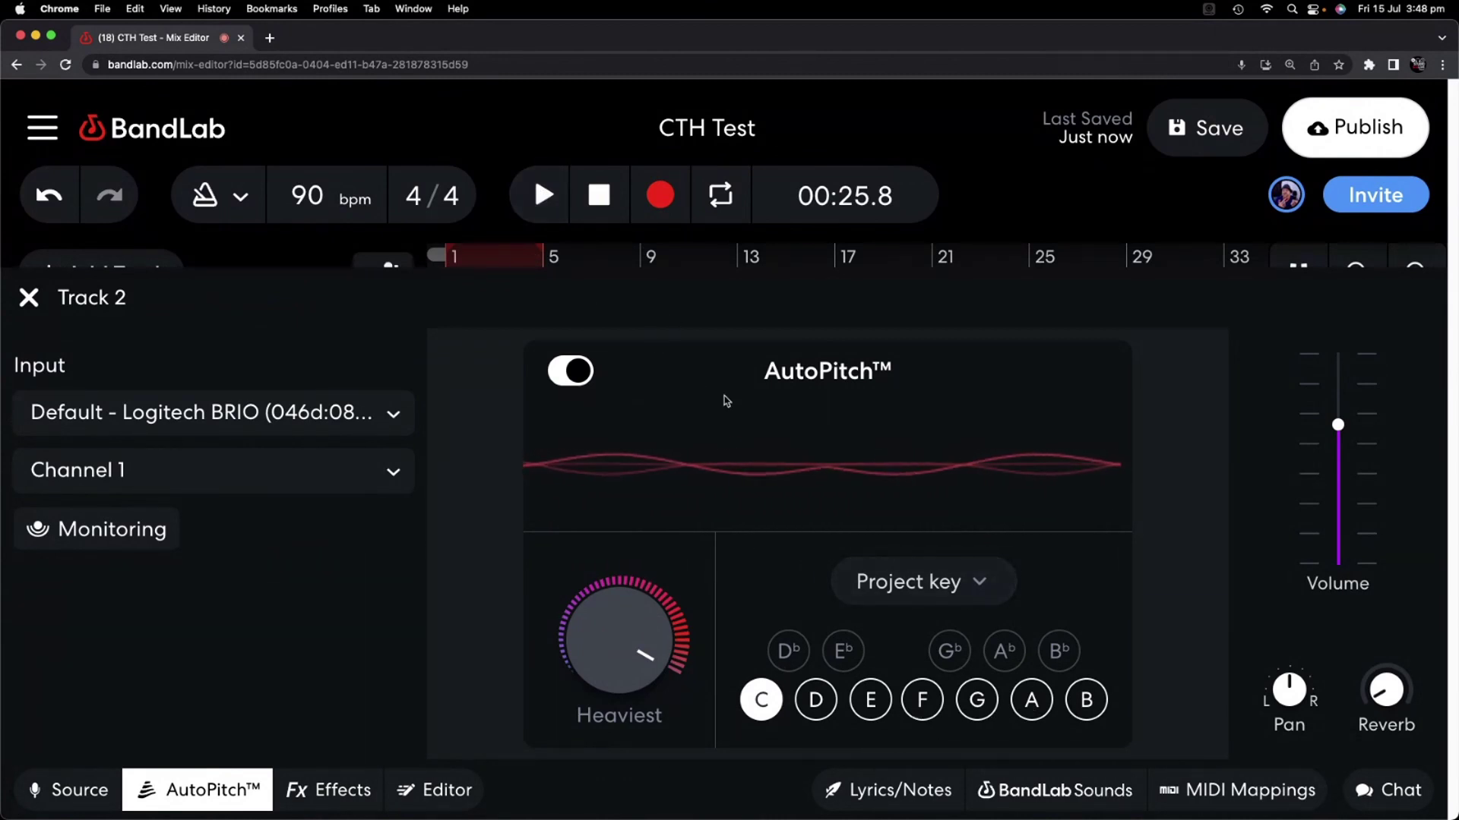
Play and pause the heavily corrected vocal, then drop AutoPitch strength to about 4%.
{"action": "left_click", "coordinate": [544, 196]}
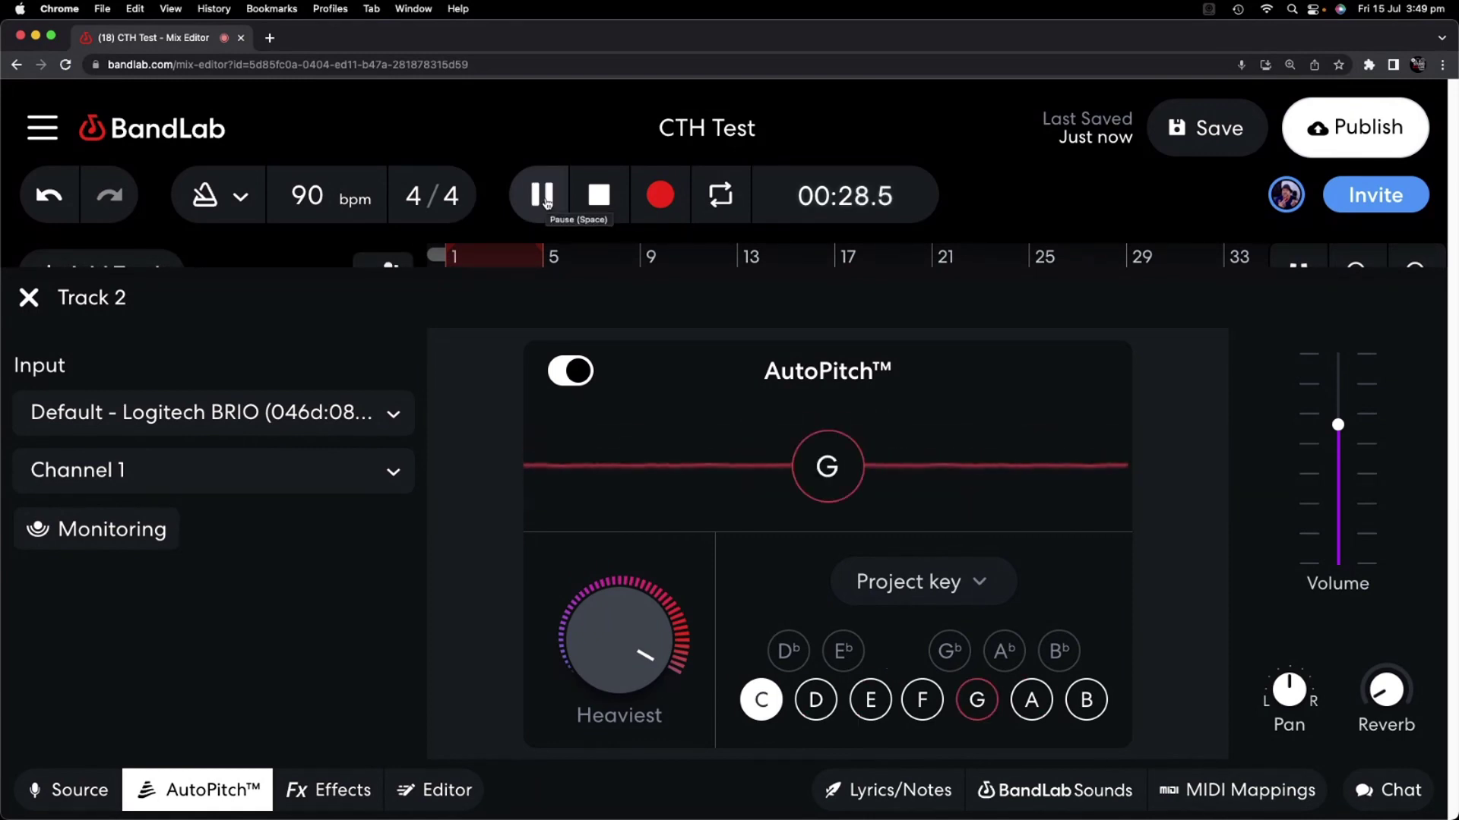
{"action": "key", "text": "space"}
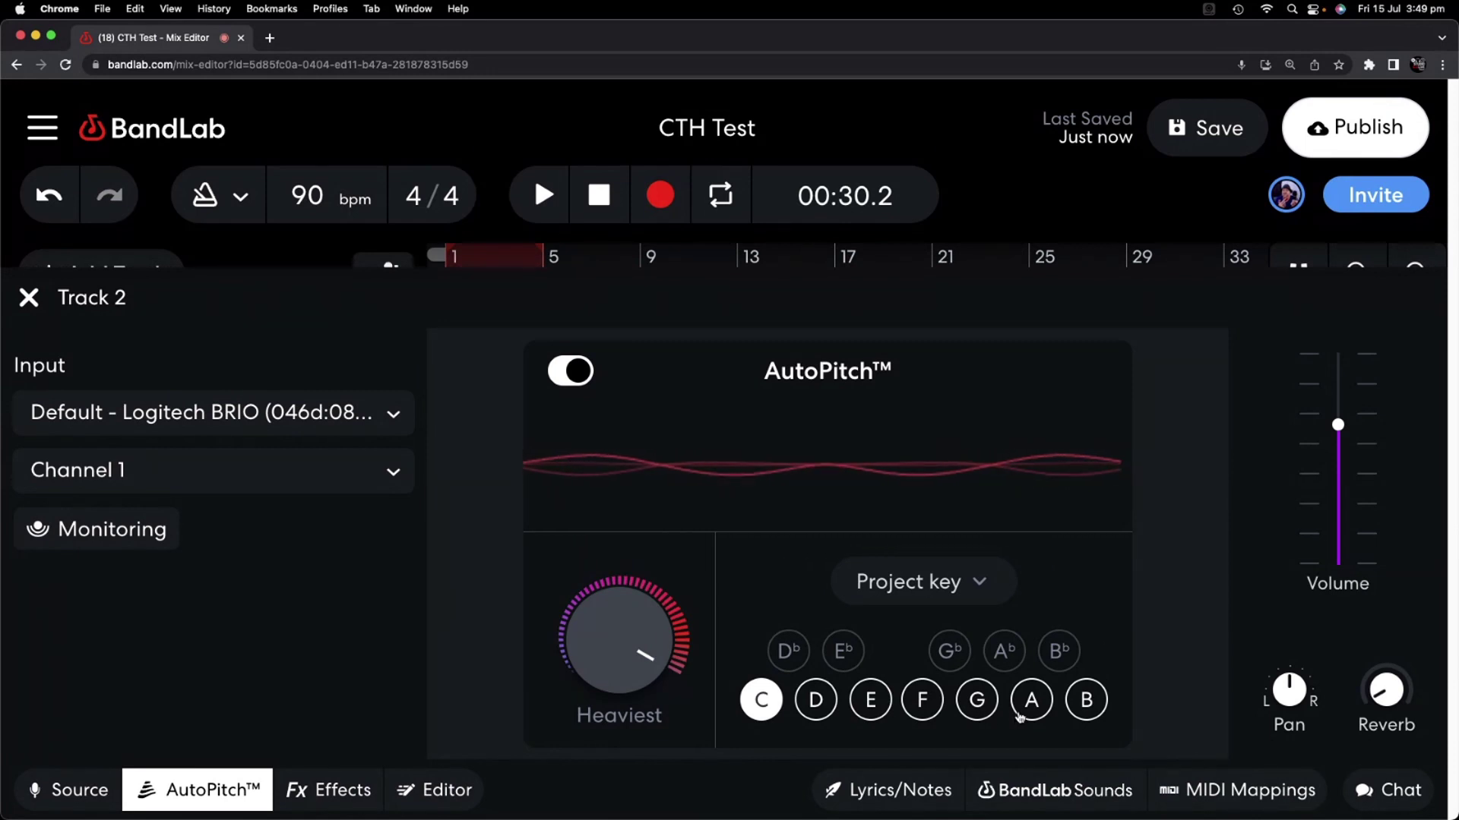
{"action": "mouse_move", "coordinate": [646, 645]}
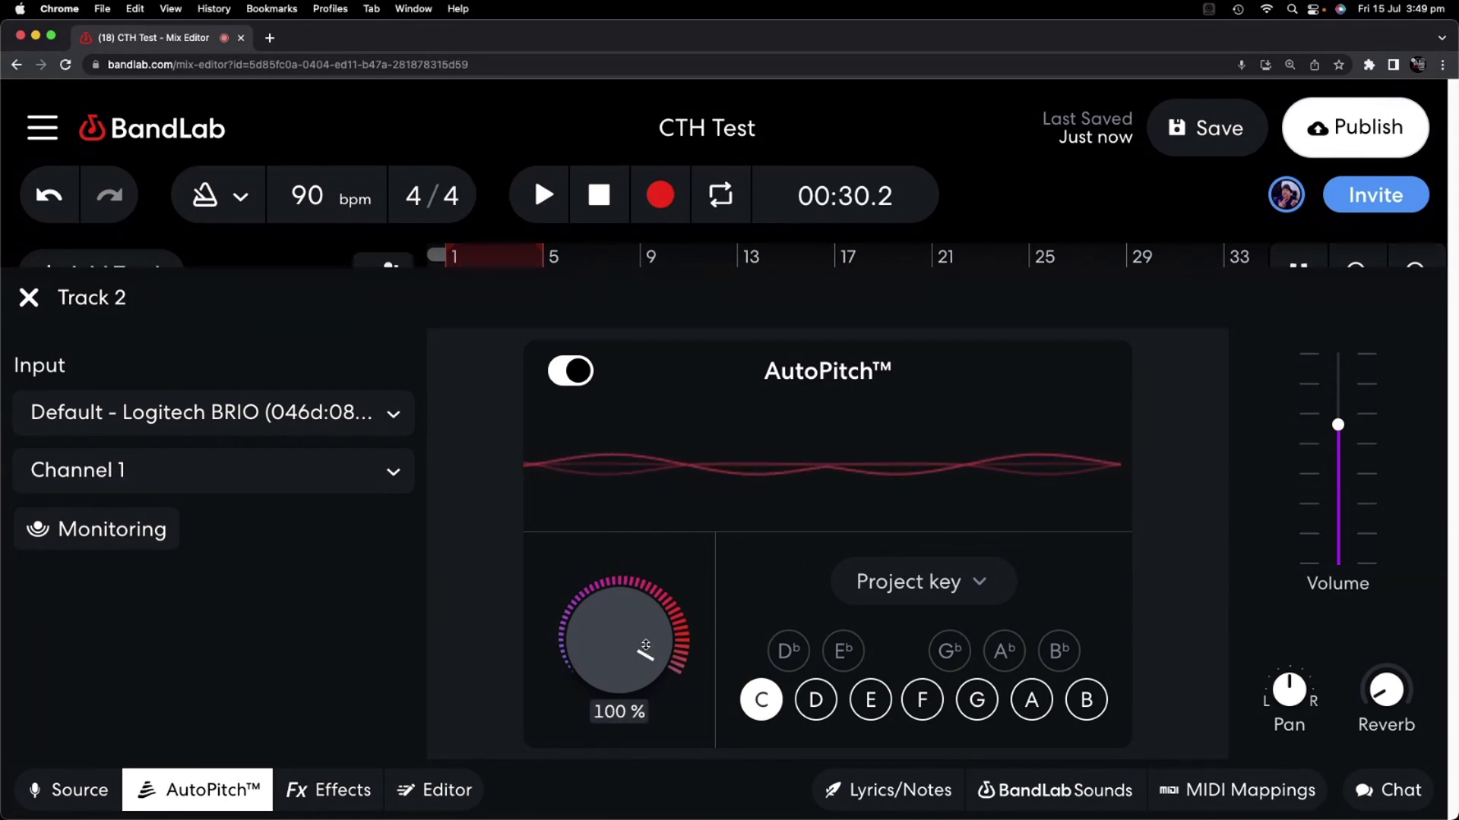
{"action": "left_click_drag", "start_coordinate": [629, 610], "coordinate": [612, 635]}
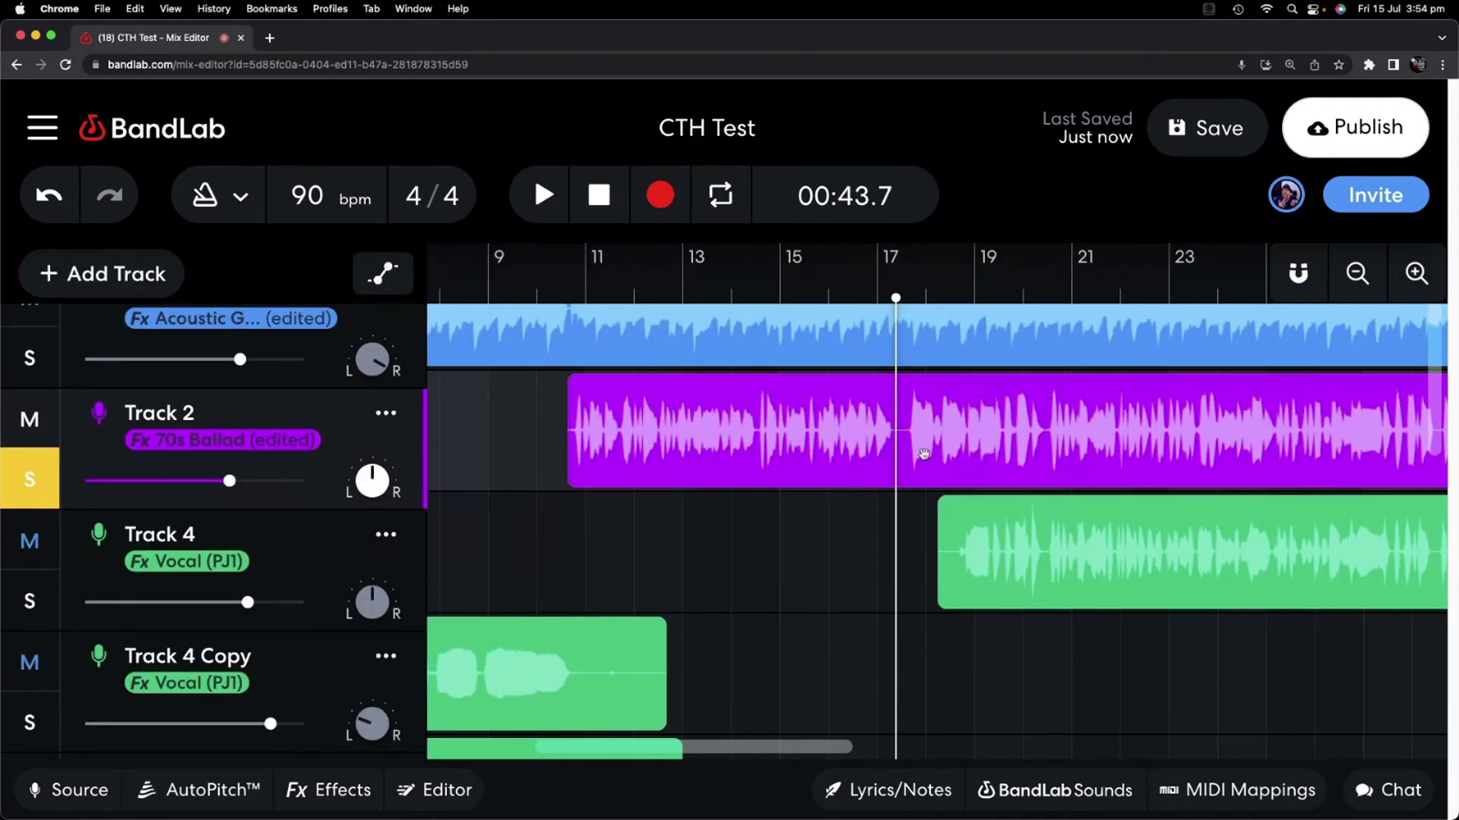
Reopen Track 2's AutoPitch, push strength to 100% (Heaviest), and play then stop the song.
{"action": "left_click", "coordinate": [243, 787]}
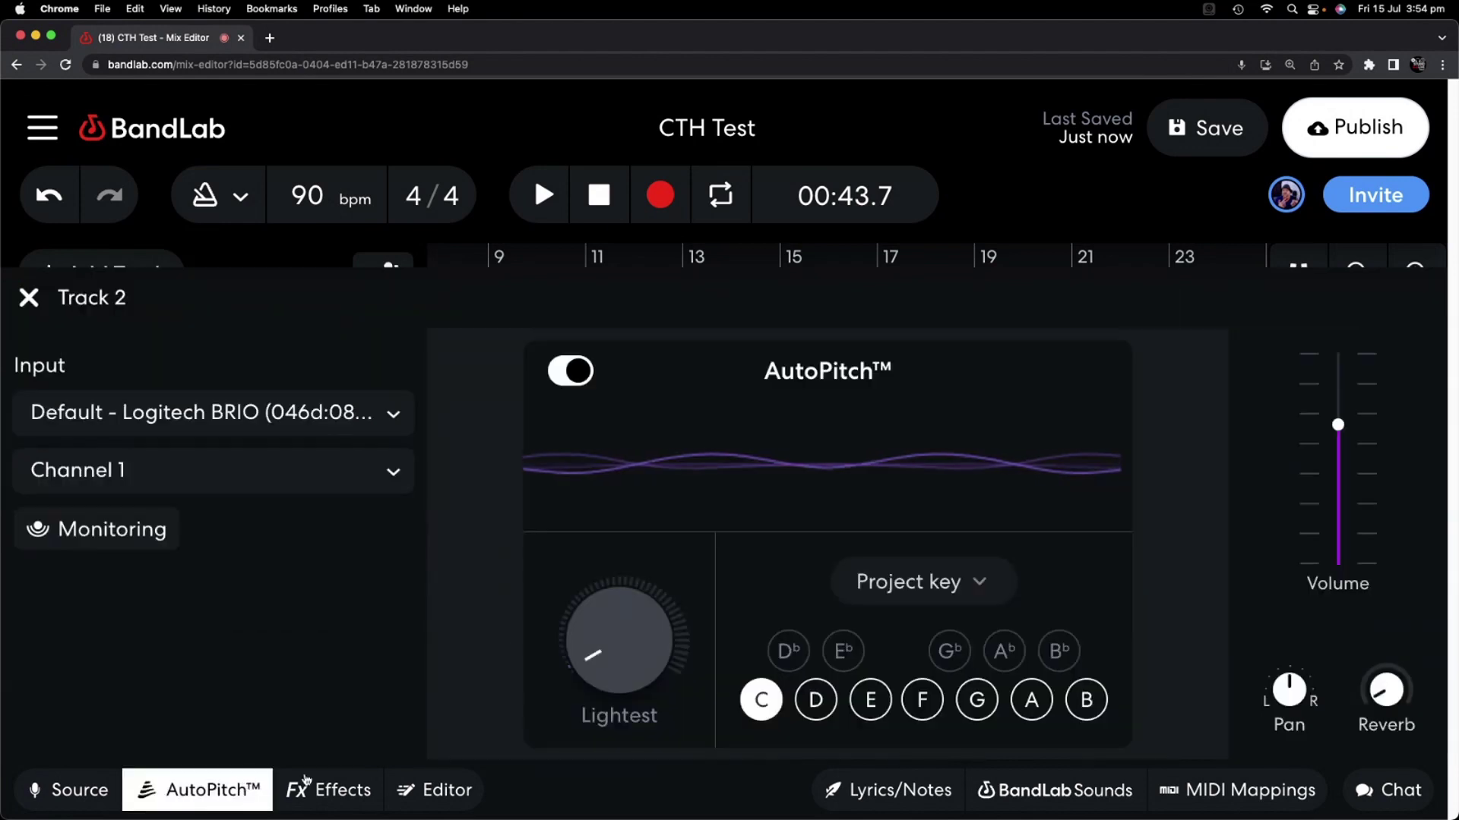
{"action": "left_click_drag", "start_coordinate": [590, 672], "coordinate": [660, 469]}
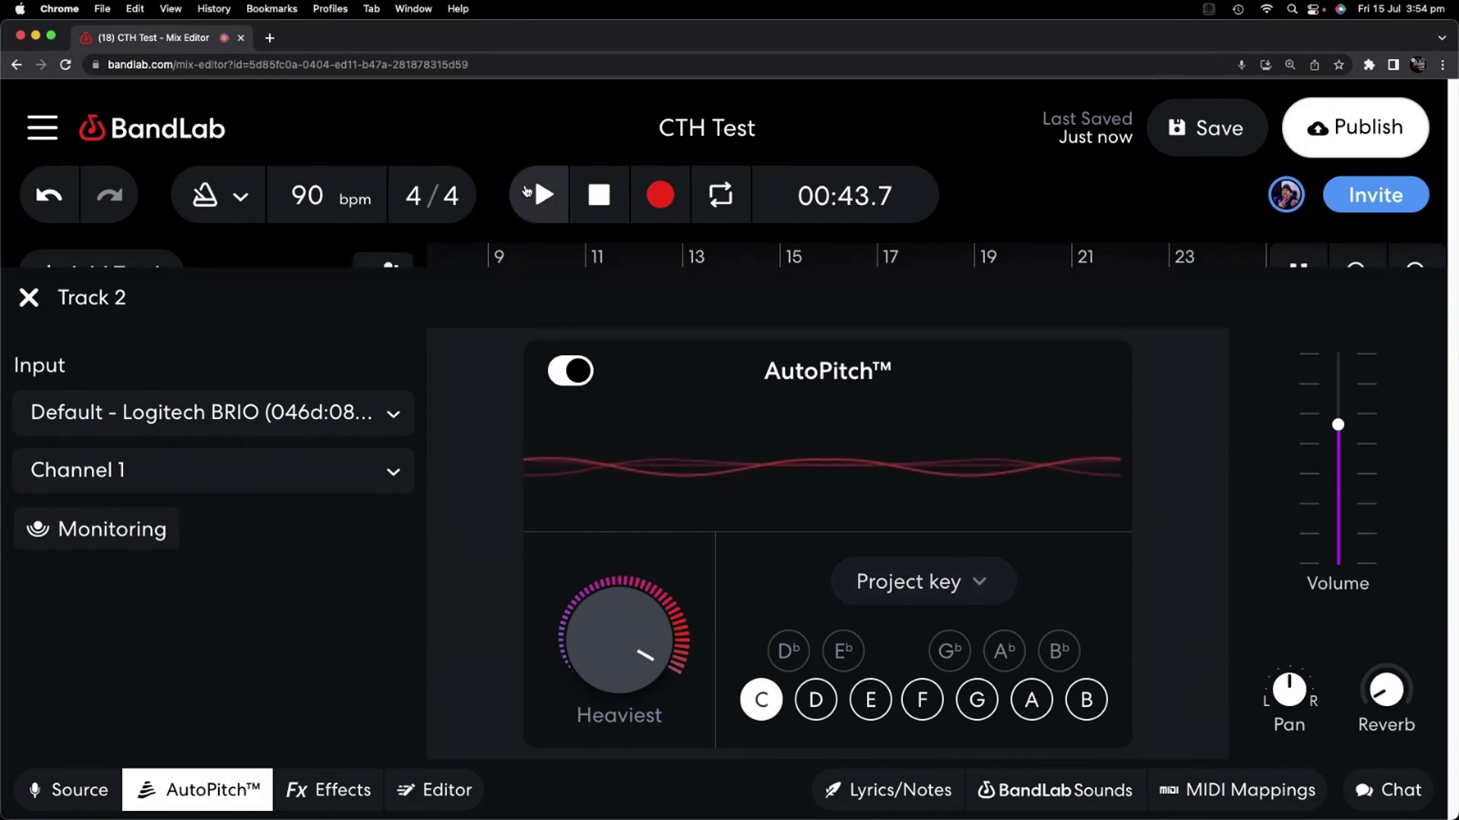
{"action": "left_click", "coordinate": [554, 202]}
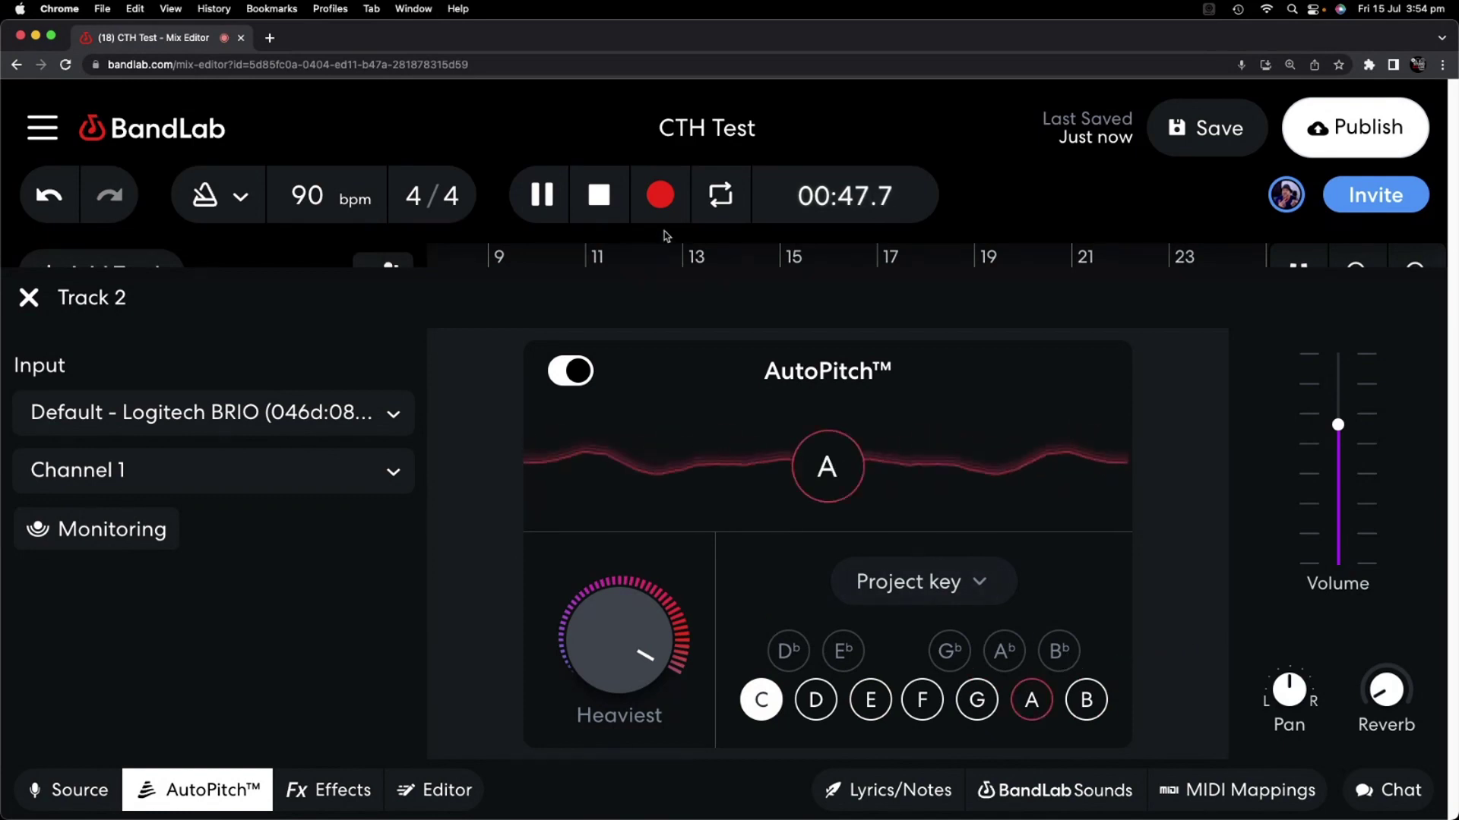
{"action": "left_click", "coordinate": [553, 202]}
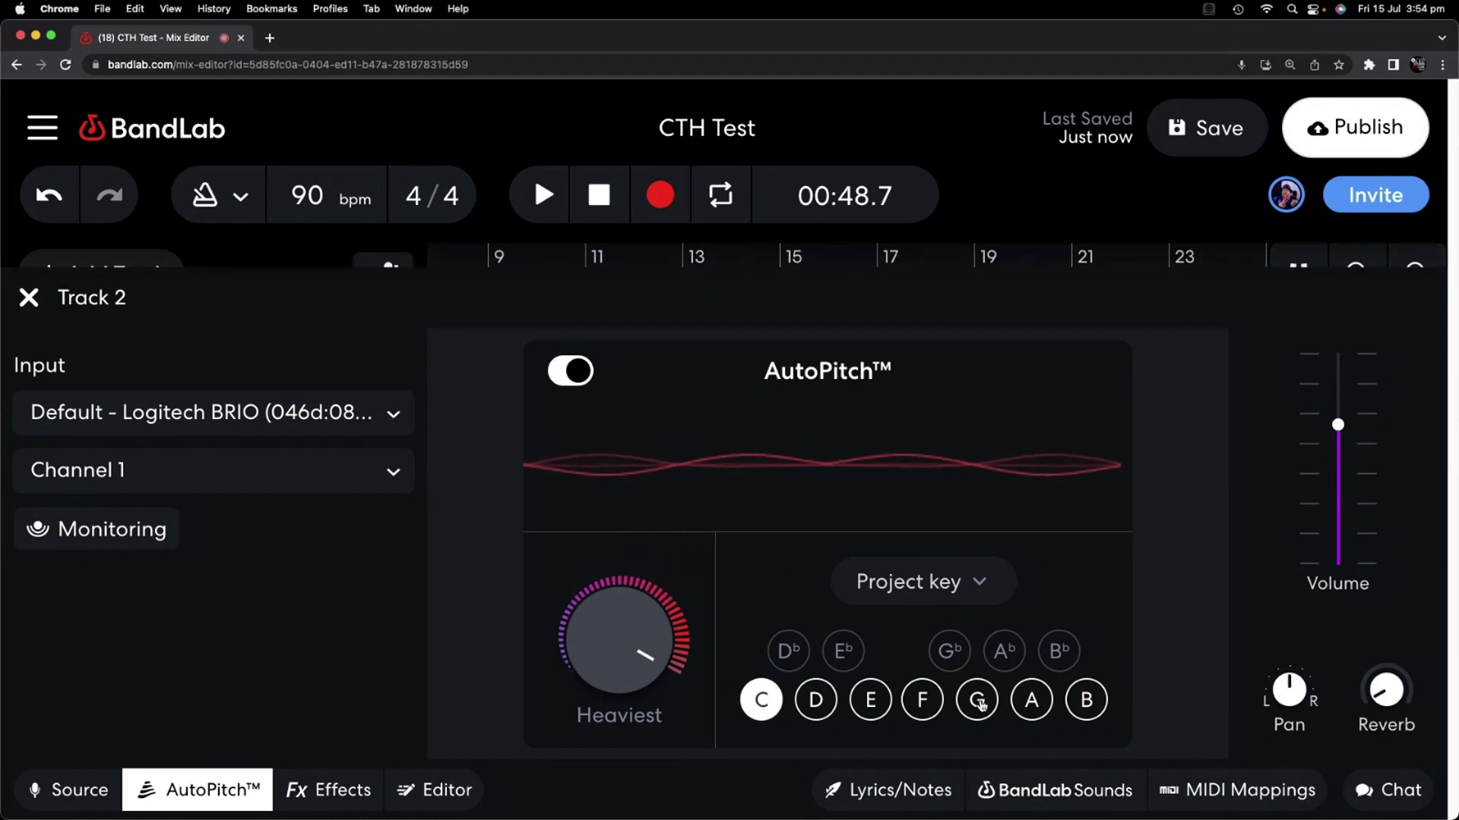
Switch the AutoPitch scale from Project key to All notes and play it back to audition.
{"action": "left_click", "coordinate": [981, 583]}
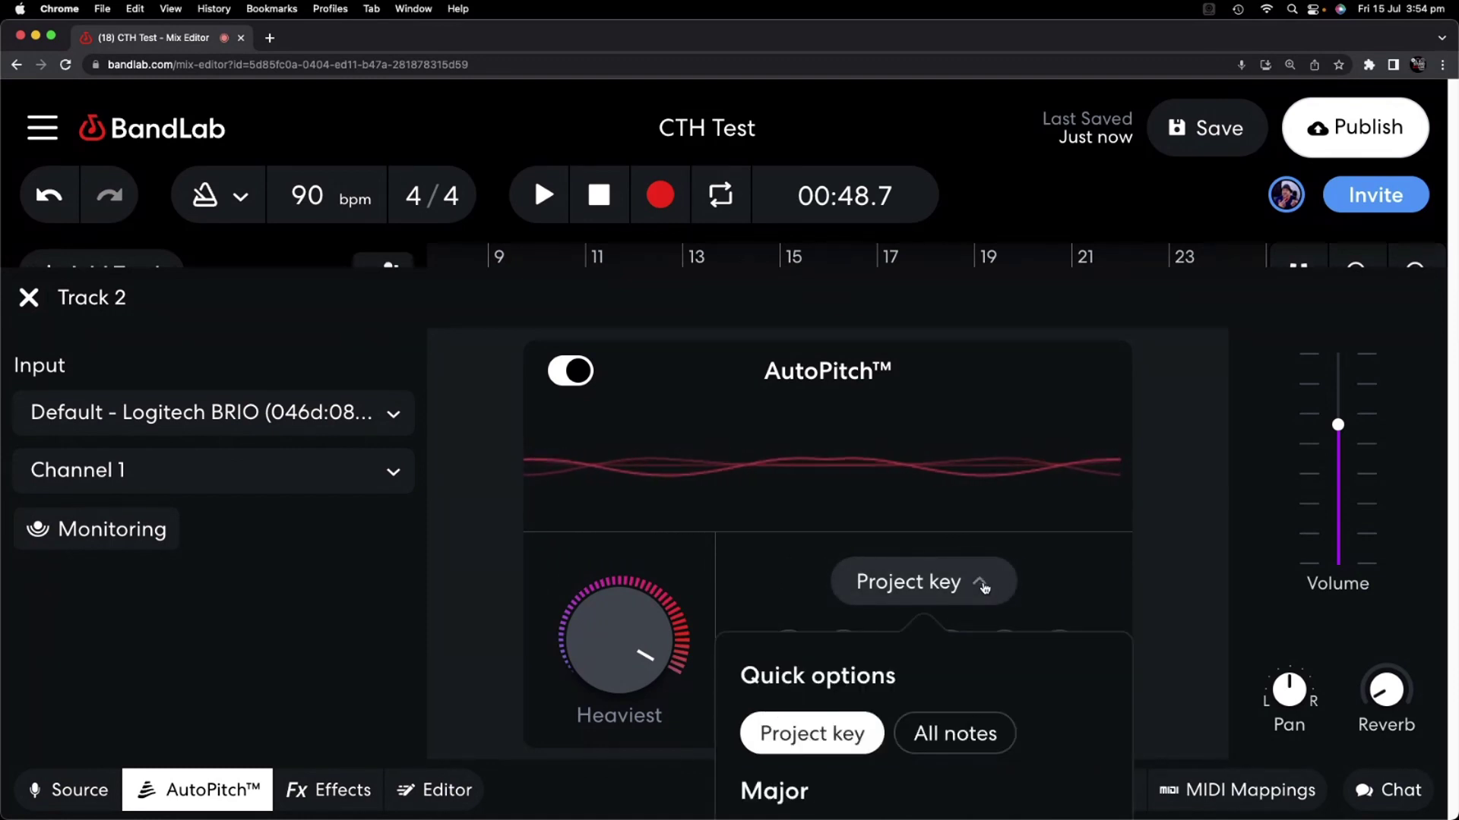
{"action": "left_click", "coordinate": [977, 738]}
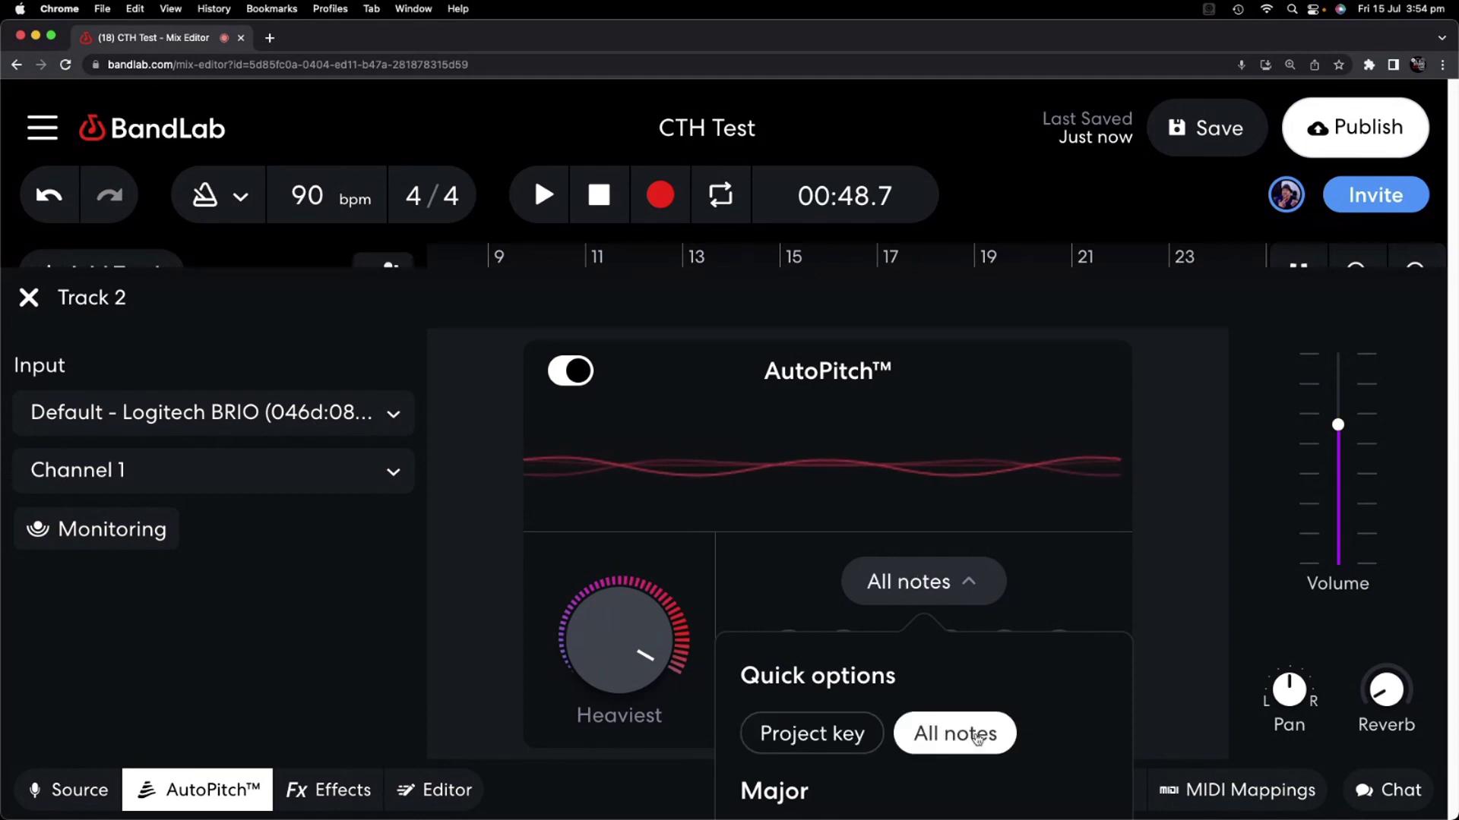
{"action": "left_click", "coordinate": [1156, 597]}
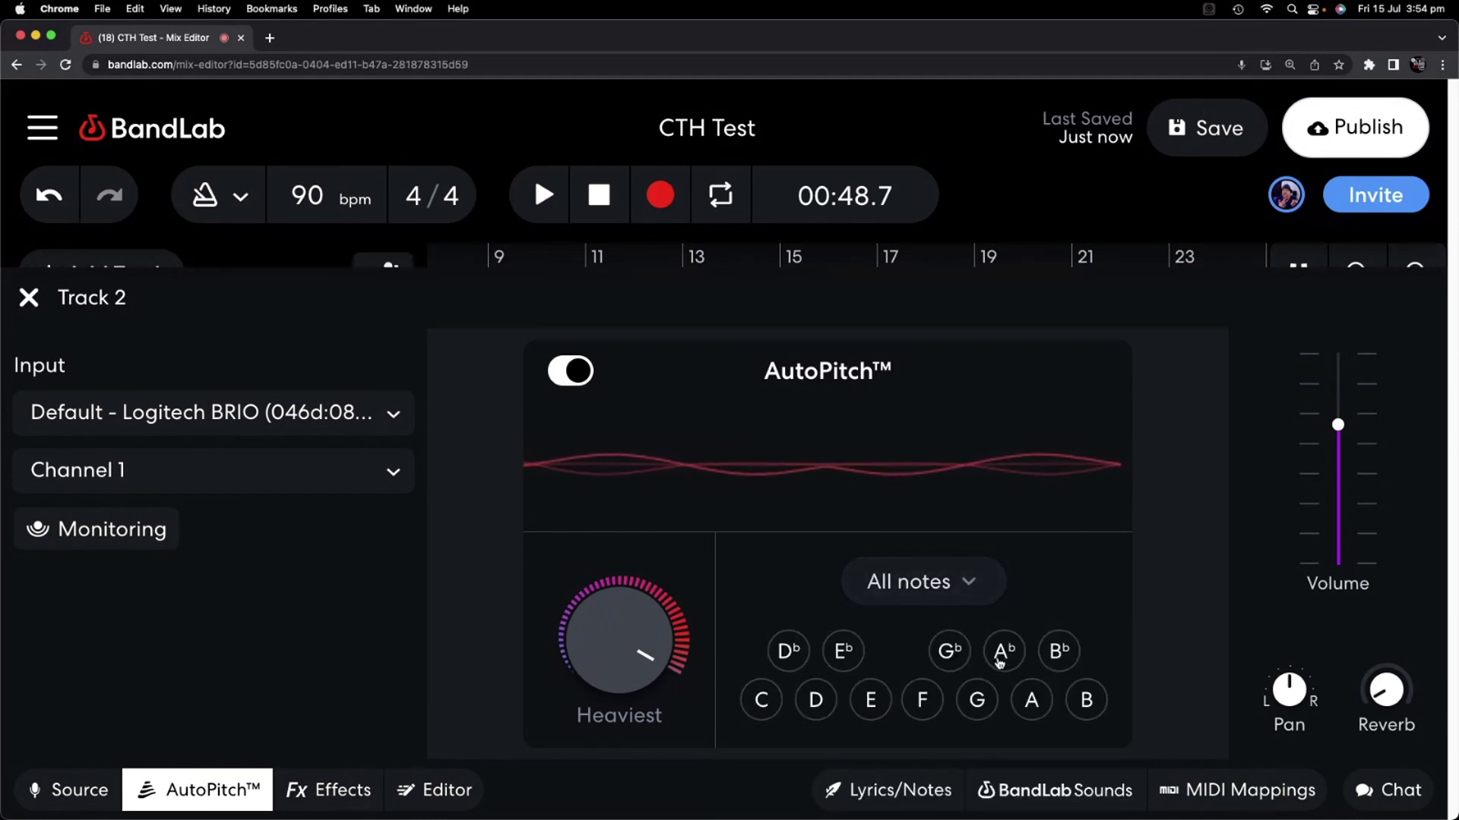
{"action": "key", "text": "space"}
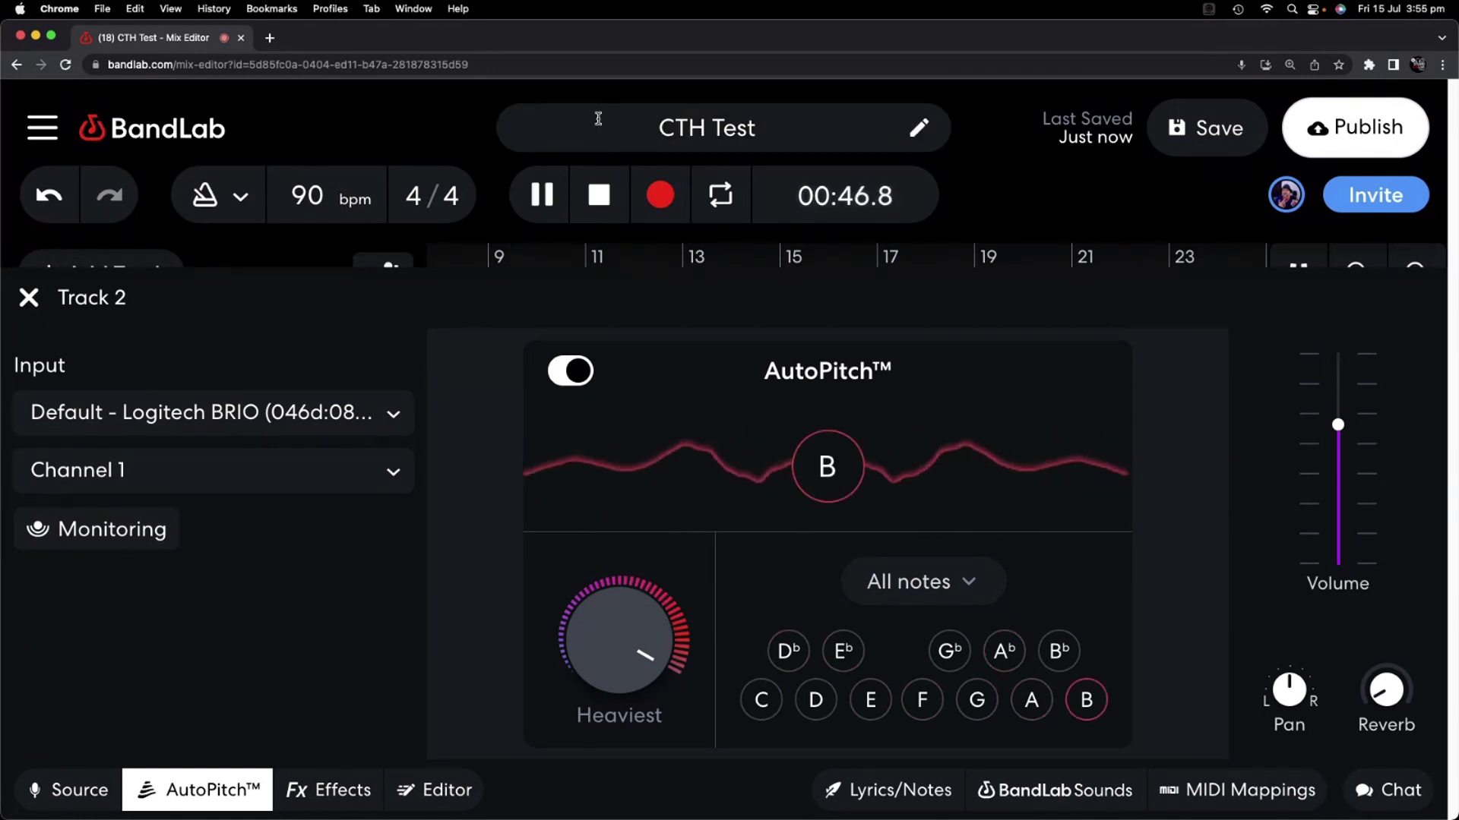
{"action": "key", "text": "space"}
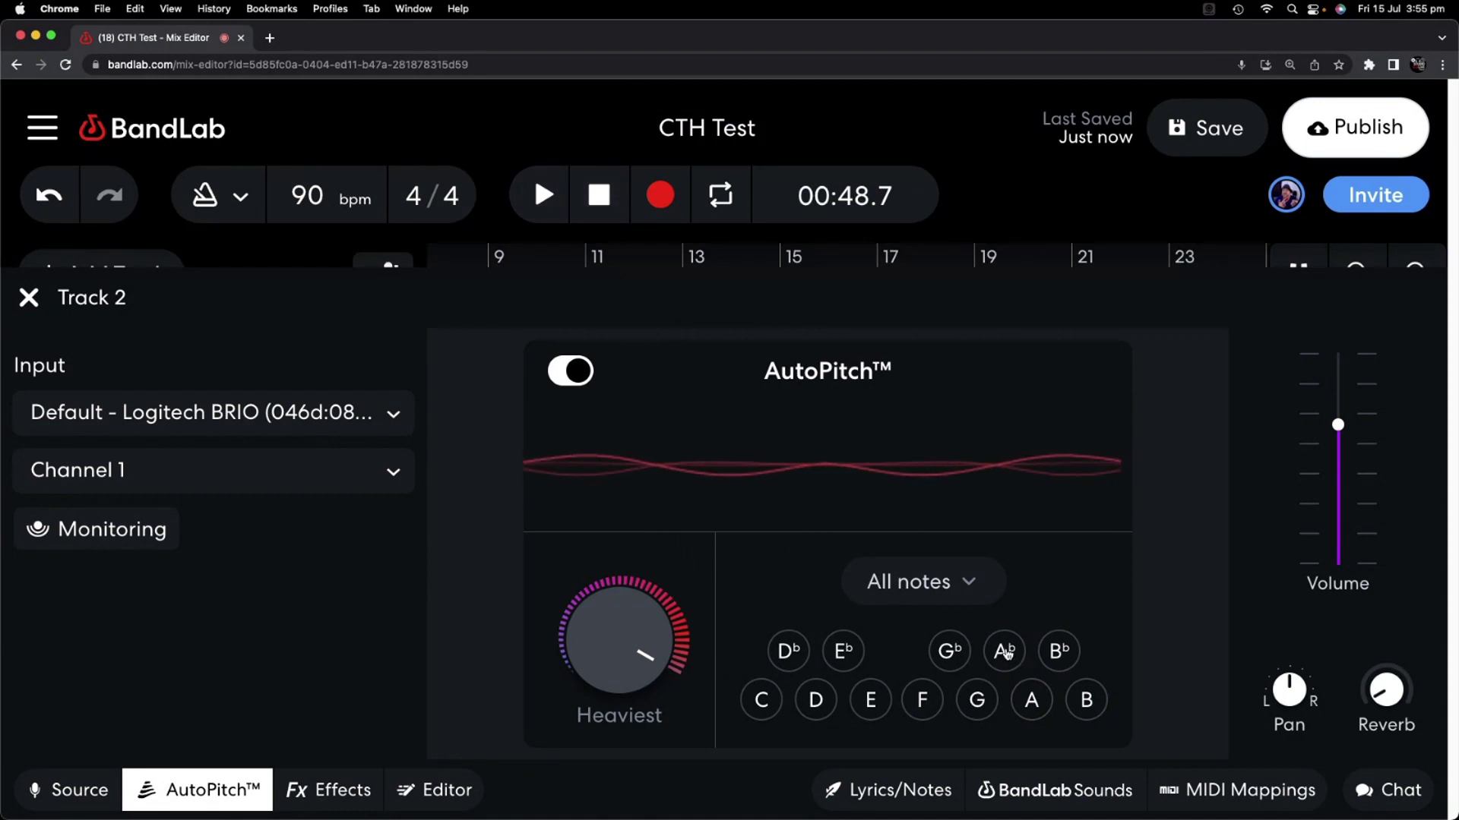
{"action": "mouse_move", "coordinate": [626, 634]}
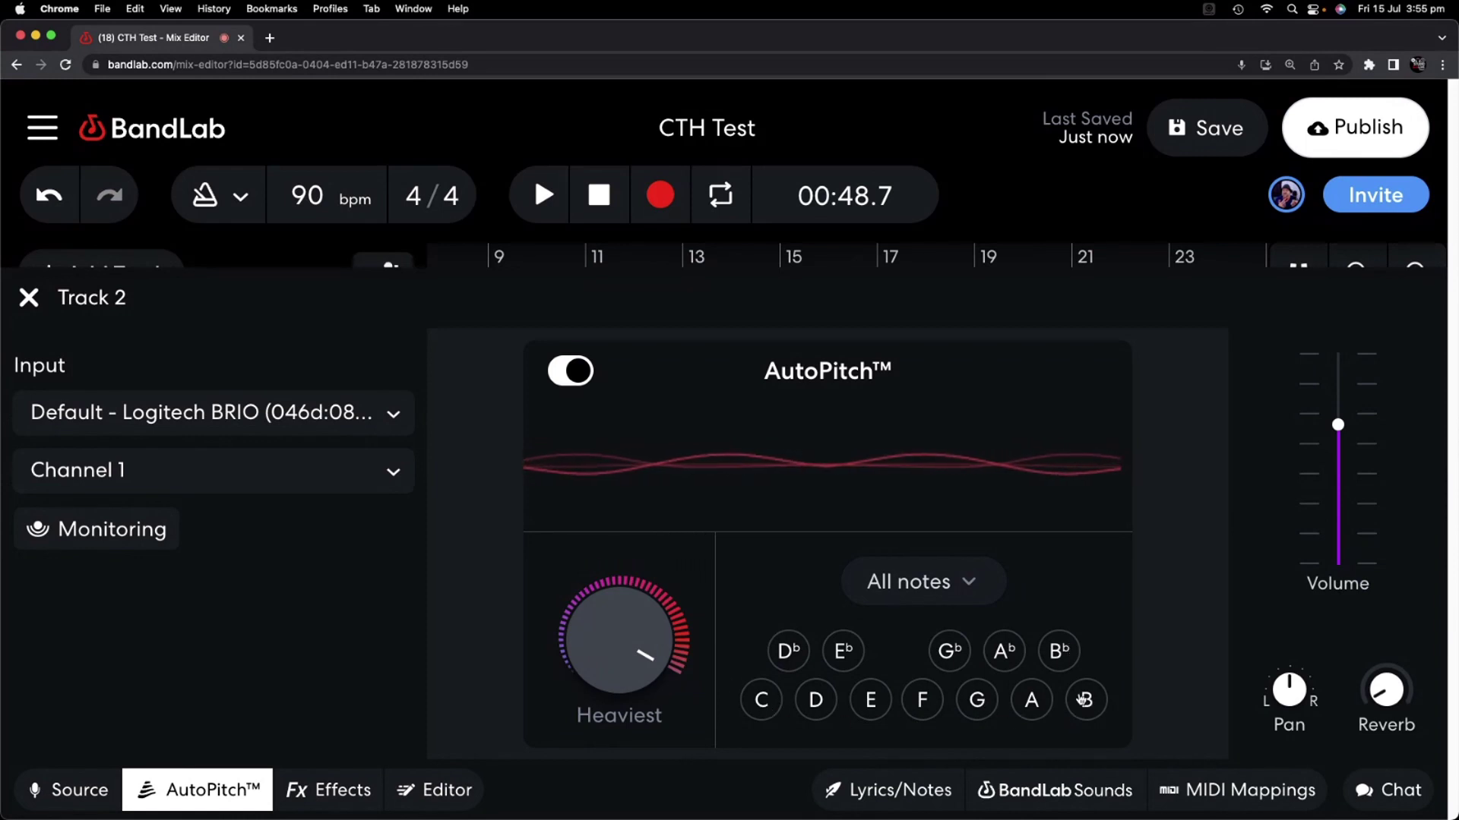
Switch Track 2's AutoPitch scale back to Project key (C).
{"action": "left_click", "coordinate": [974, 584]}
{"action": "left_click", "coordinate": [828, 750]}
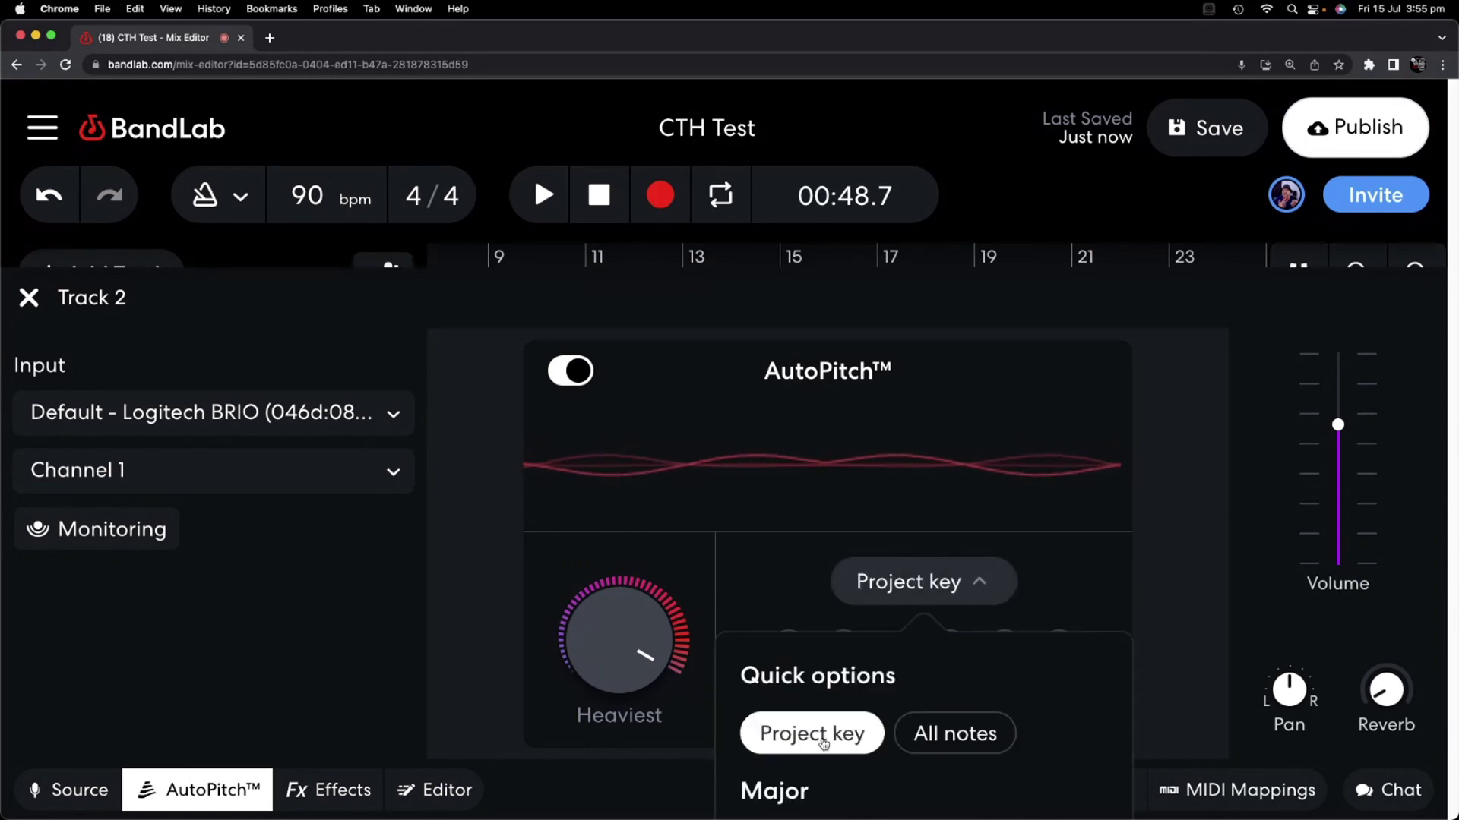
{"action": "left_click", "coordinate": [1078, 608]}
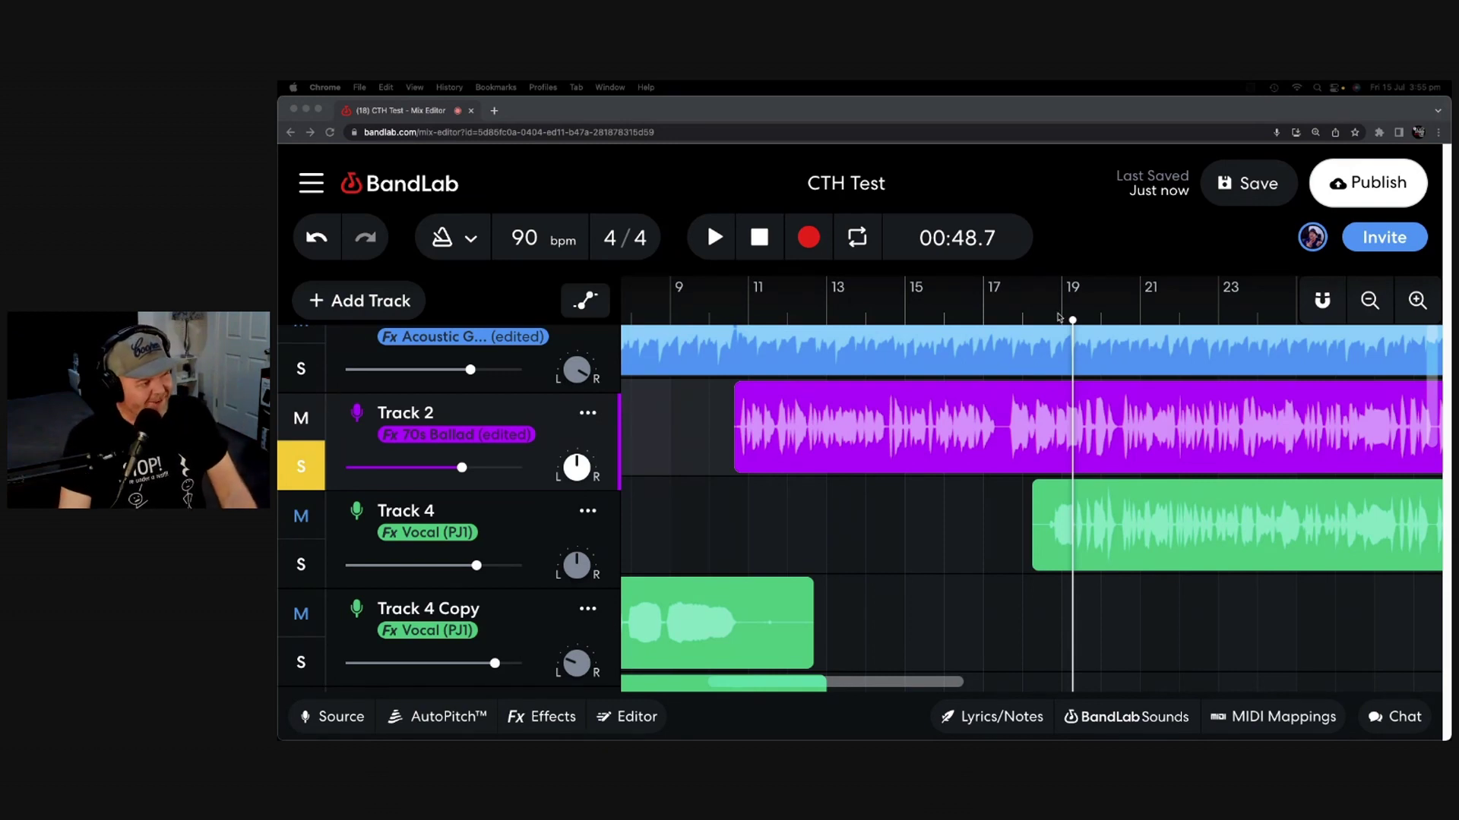
Move the playhead back to bar 11 and reopen Track 2's AutoPitch settings.
{"action": "left_click", "coordinate": [1037, 322]}
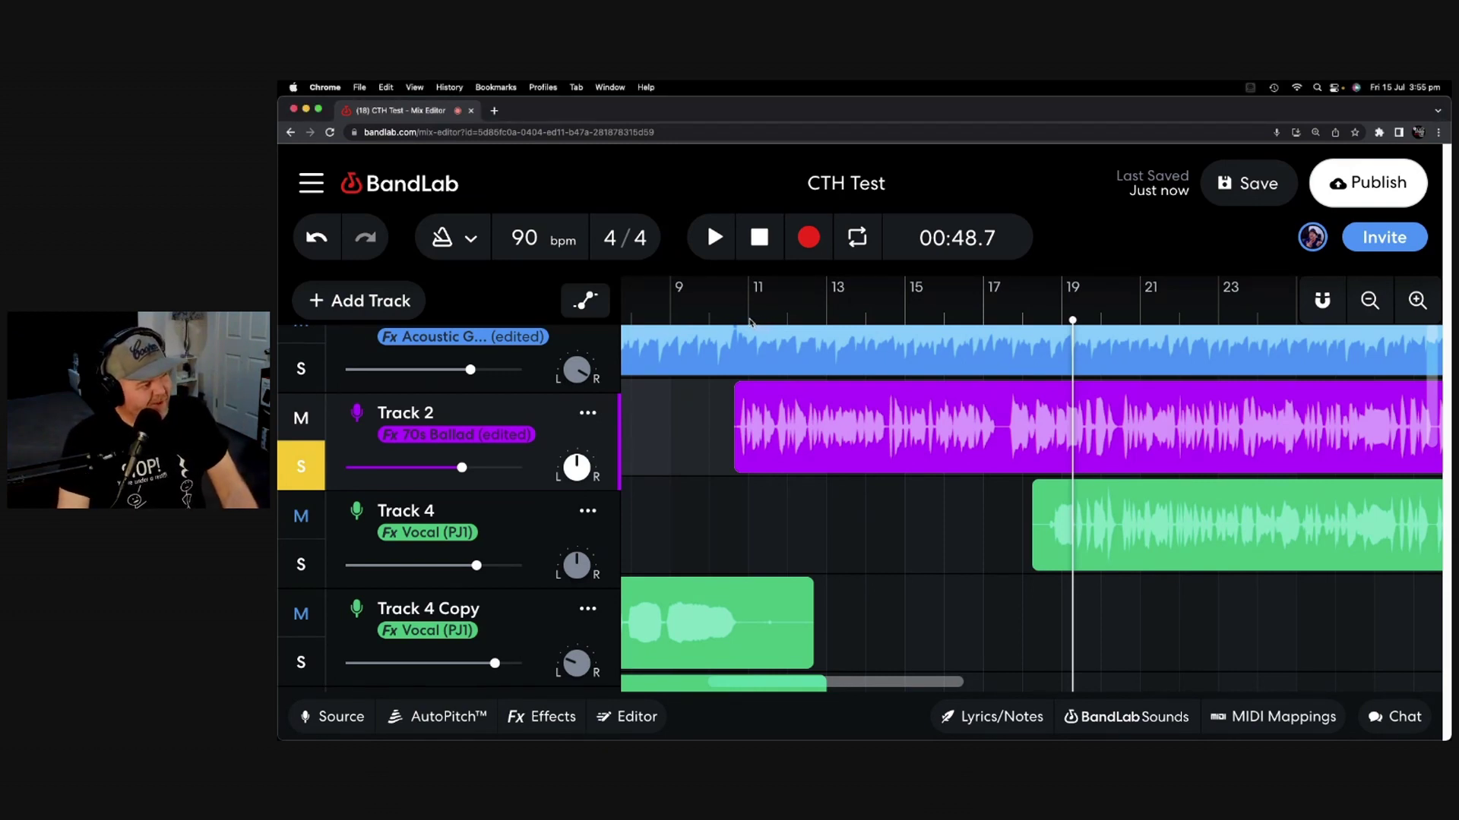
{"action": "left_click", "coordinate": [761, 324]}
{"action": "left_click", "coordinate": [437, 717]}
Turn Track 2's AutoPitch strength down to Lightest.
{"action": "mouse_move", "coordinate": [756, 592]}
{"action": "scroll", "coordinate": [768, 653], "scroll_direction": "down", "scroll_amount": 10}
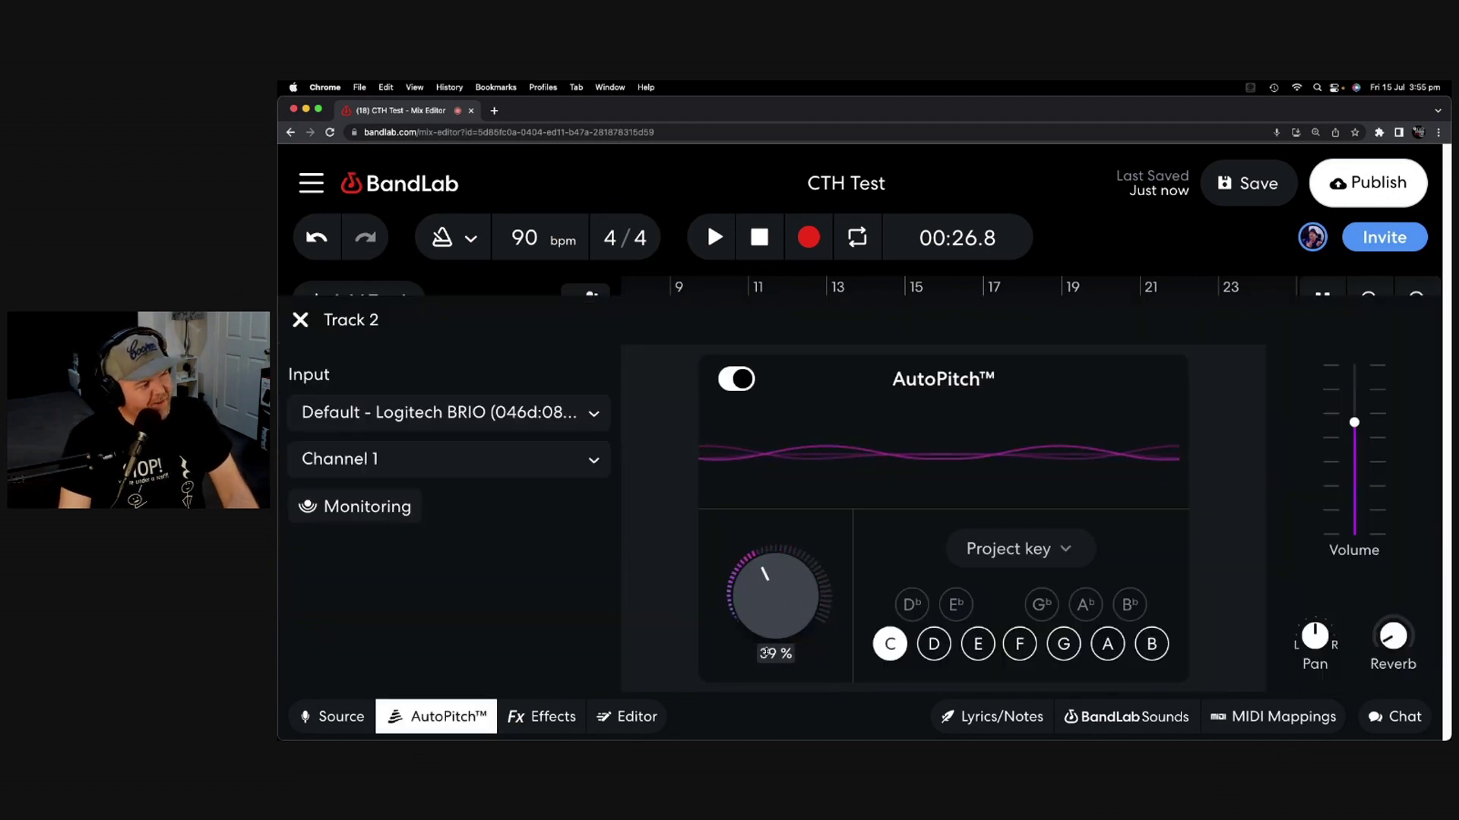
{"action": "left_click_drag", "start_coordinate": [741, 567], "coordinate": [750, 604]}
Set the AutoPitch scale to All notes and start playback to hear the light correction.
{"action": "left_click", "coordinate": [1071, 555]}
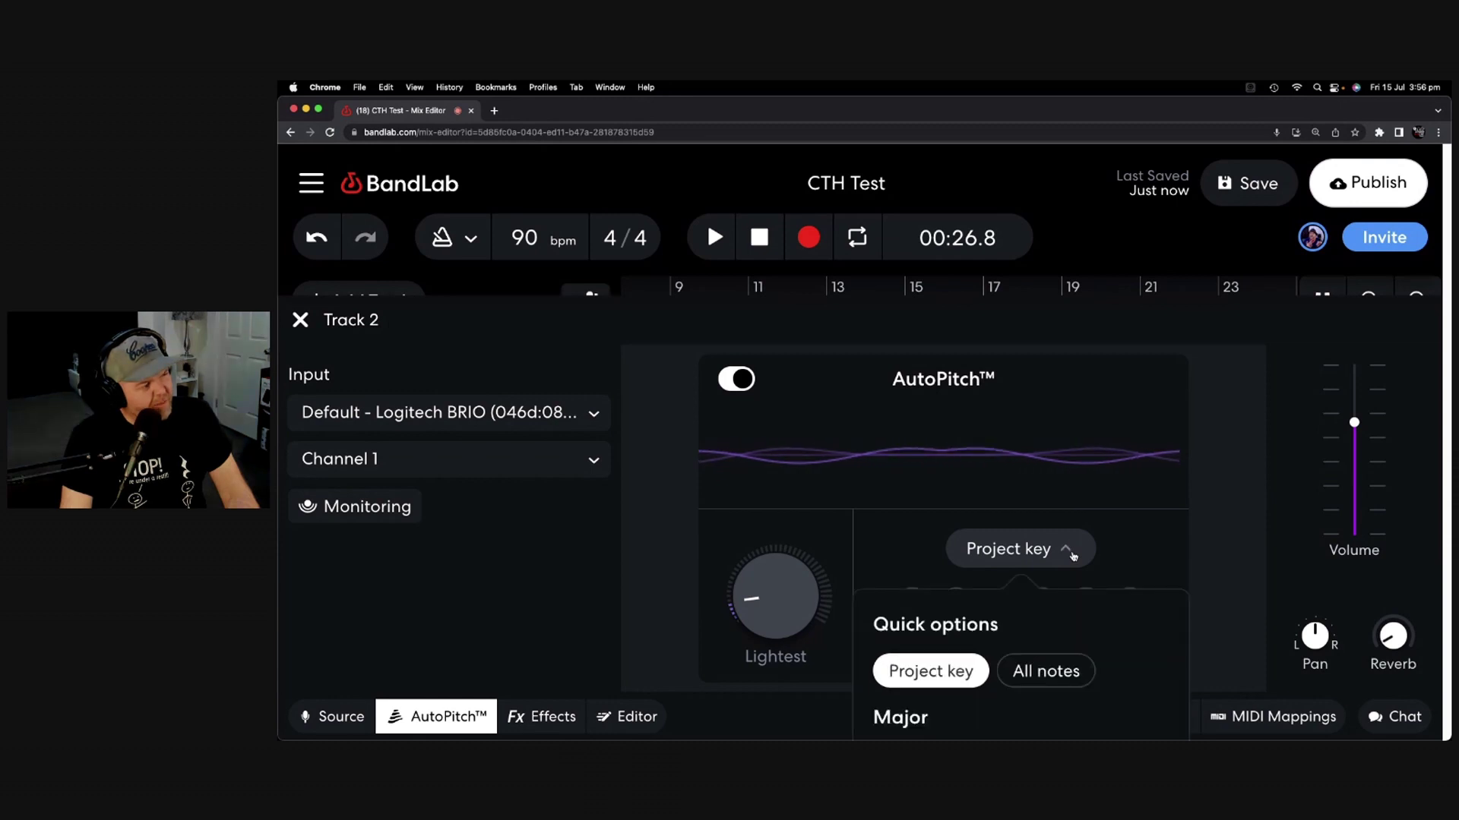
{"action": "left_click", "coordinate": [1054, 673]}
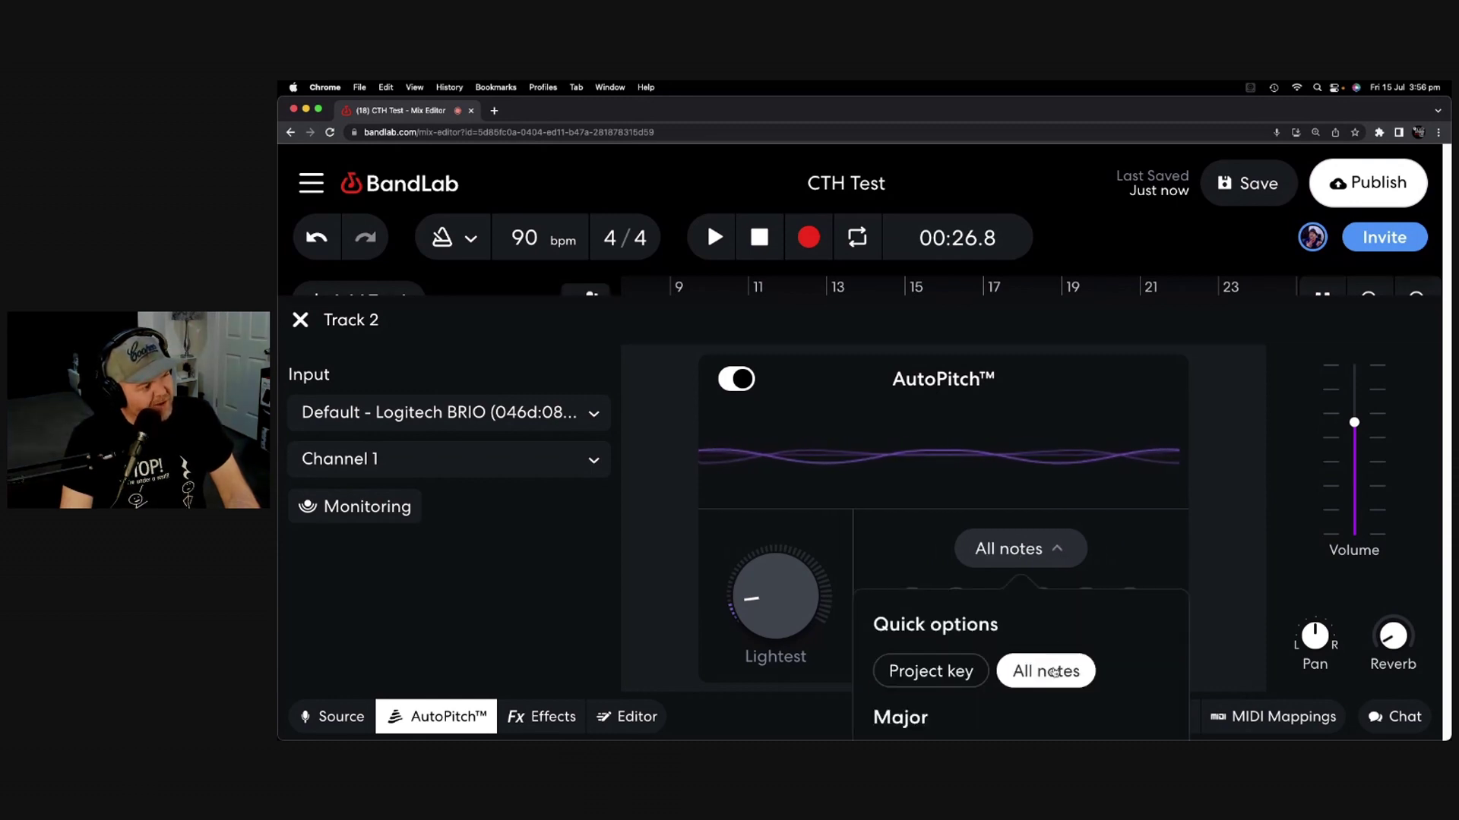
{"action": "left_click", "coordinate": [1227, 547]}
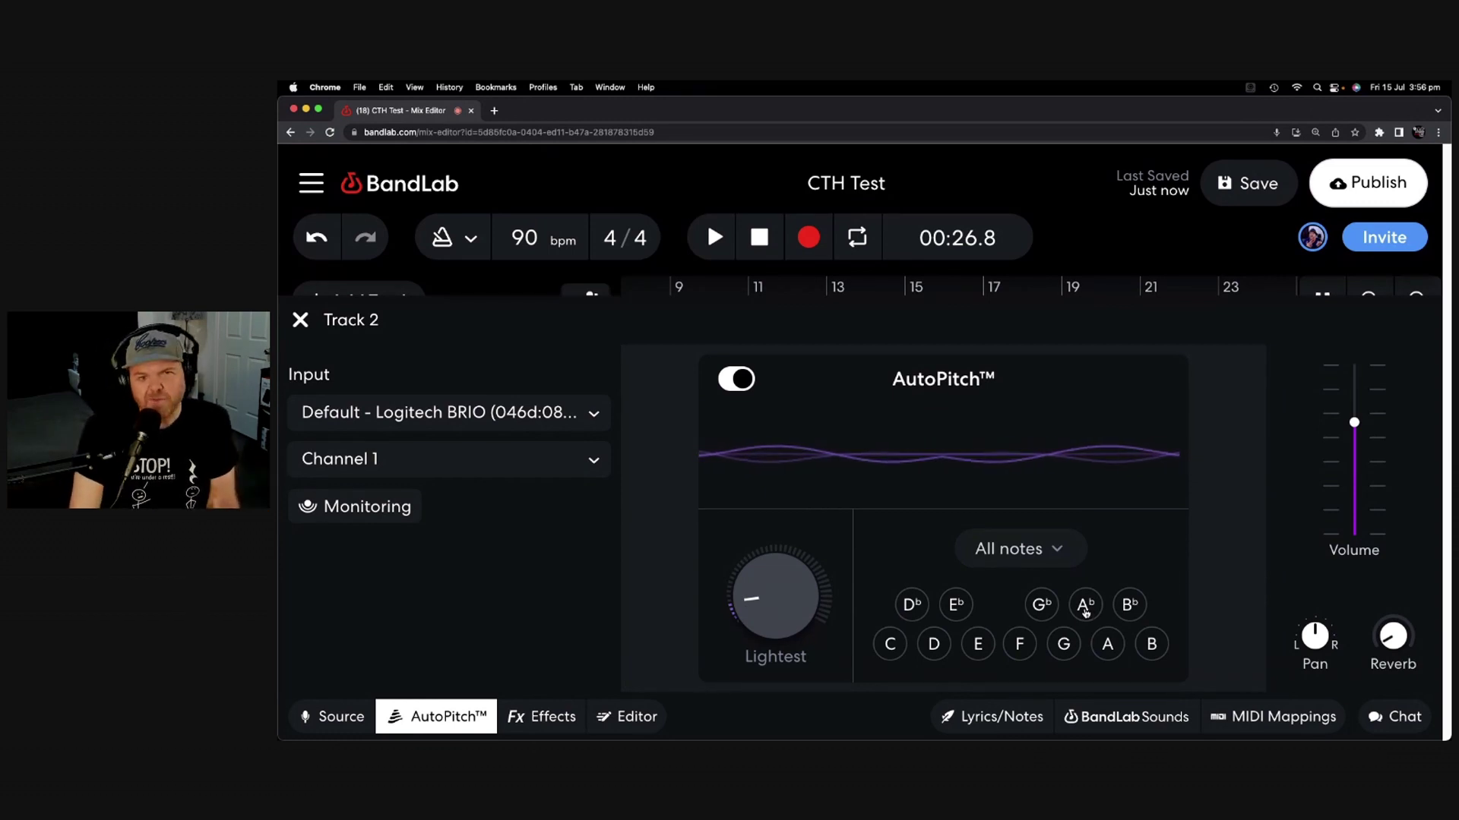
{"action": "key", "text": "space"}
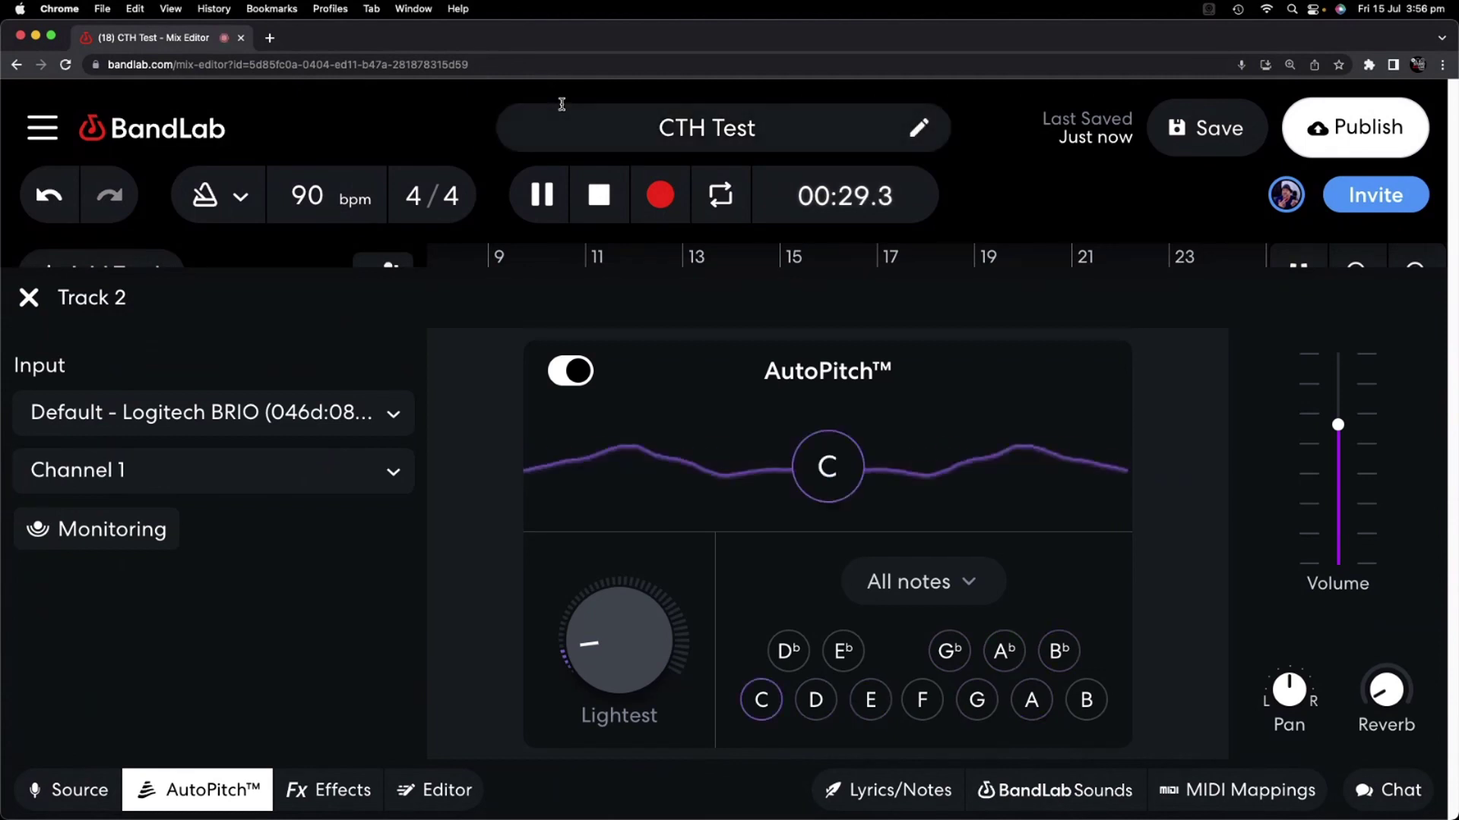
Pause playback at 00:30.6, leaving Track 2's AutoPitch at Lightest, all notes.
{"action": "left_click", "coordinate": [541, 211]}
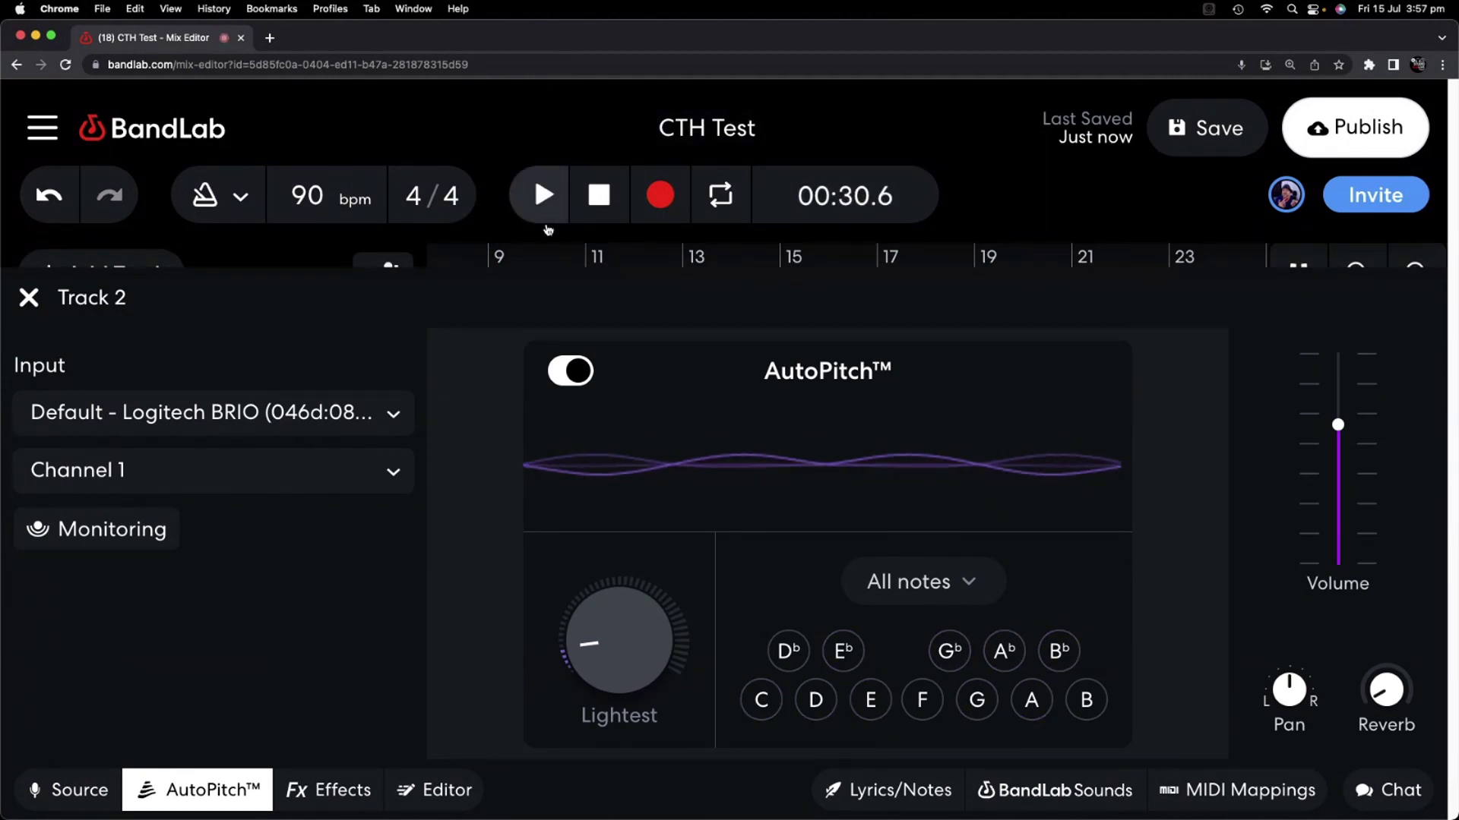
{"action": "mouse_move", "coordinate": [569, 675]}
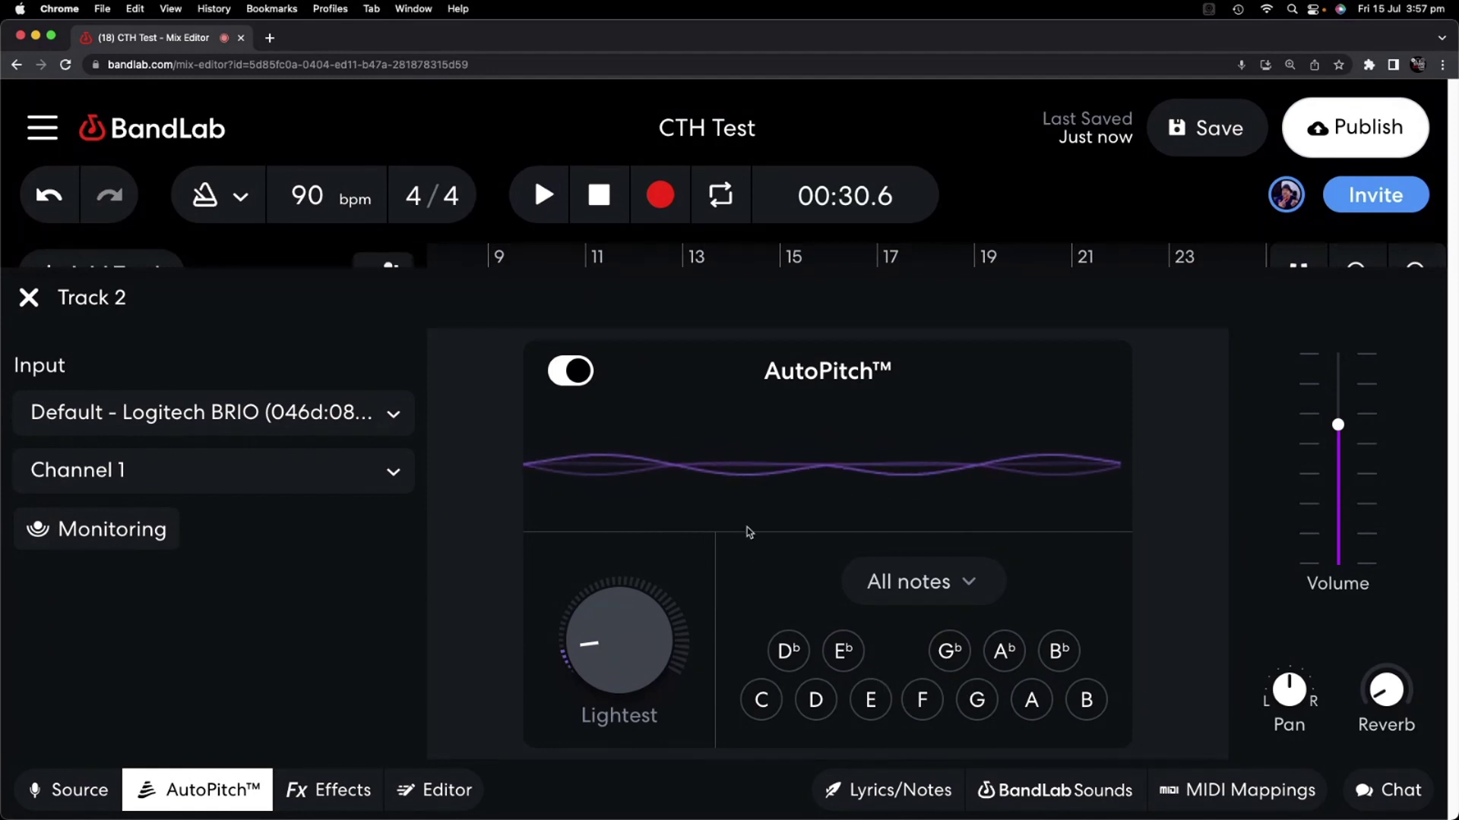
Raise Track 2's AutoPitch strength to about 51 % (Heavy), audition it, then settle at 58 %.
{"action": "left_click_drag", "start_coordinate": [593, 642], "coordinate": [595, 555]}
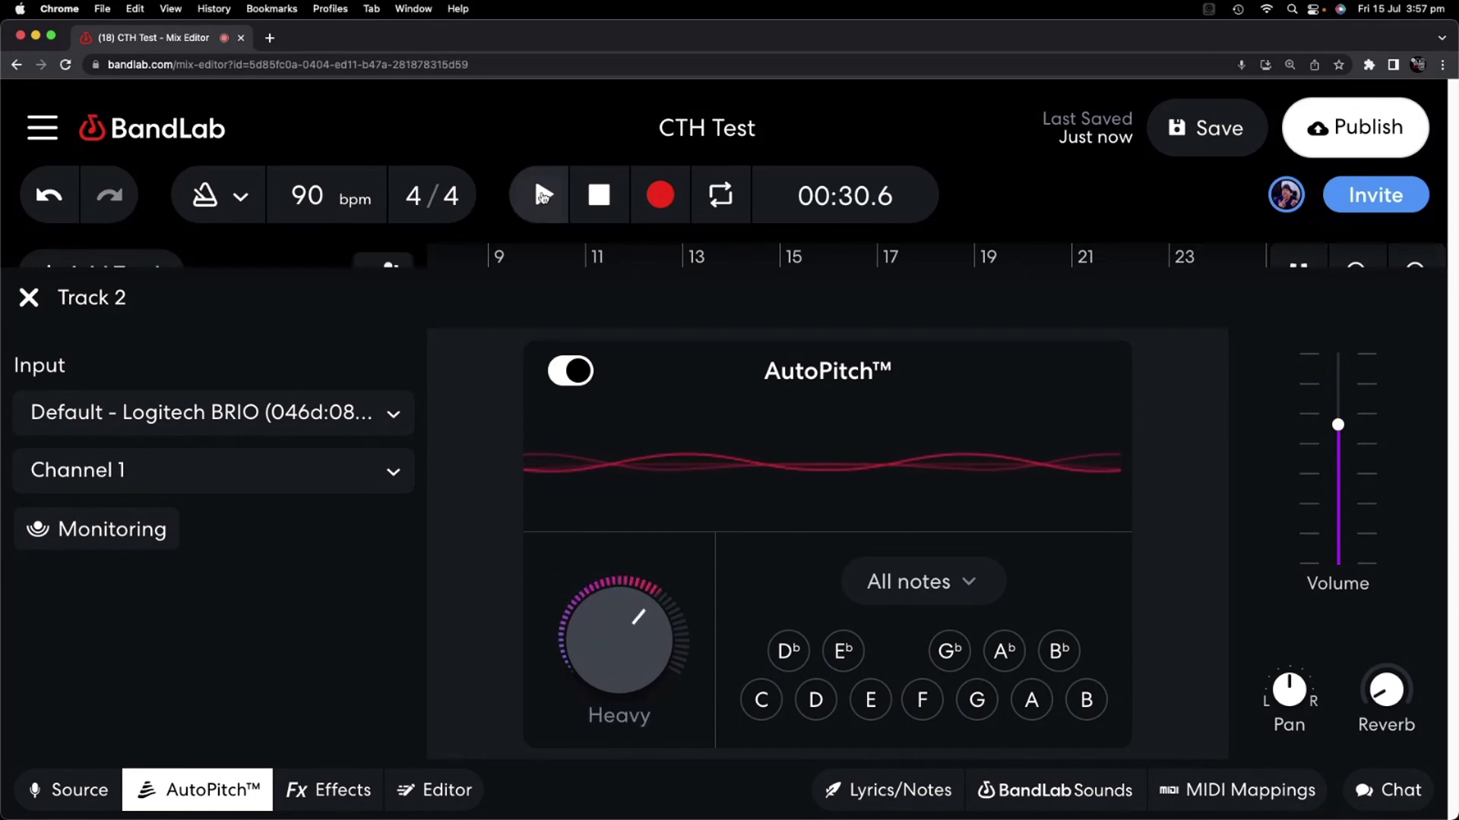
{"action": "left_click", "coordinate": [546, 196]}
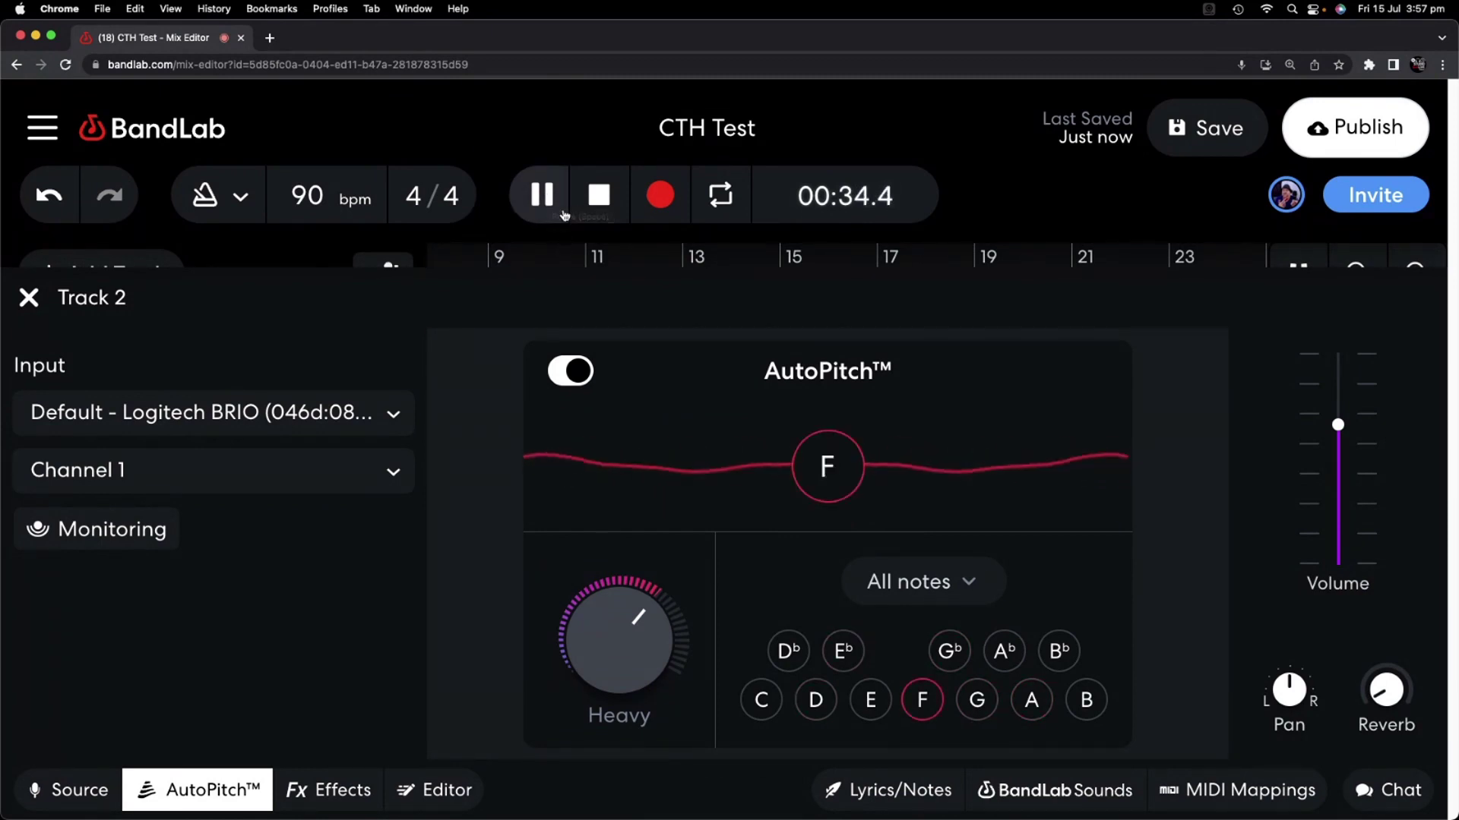
{"action": "left_click", "coordinate": [547, 199]}
{"action": "left_click_drag", "start_coordinate": [632, 614], "coordinate": [613, 681]}
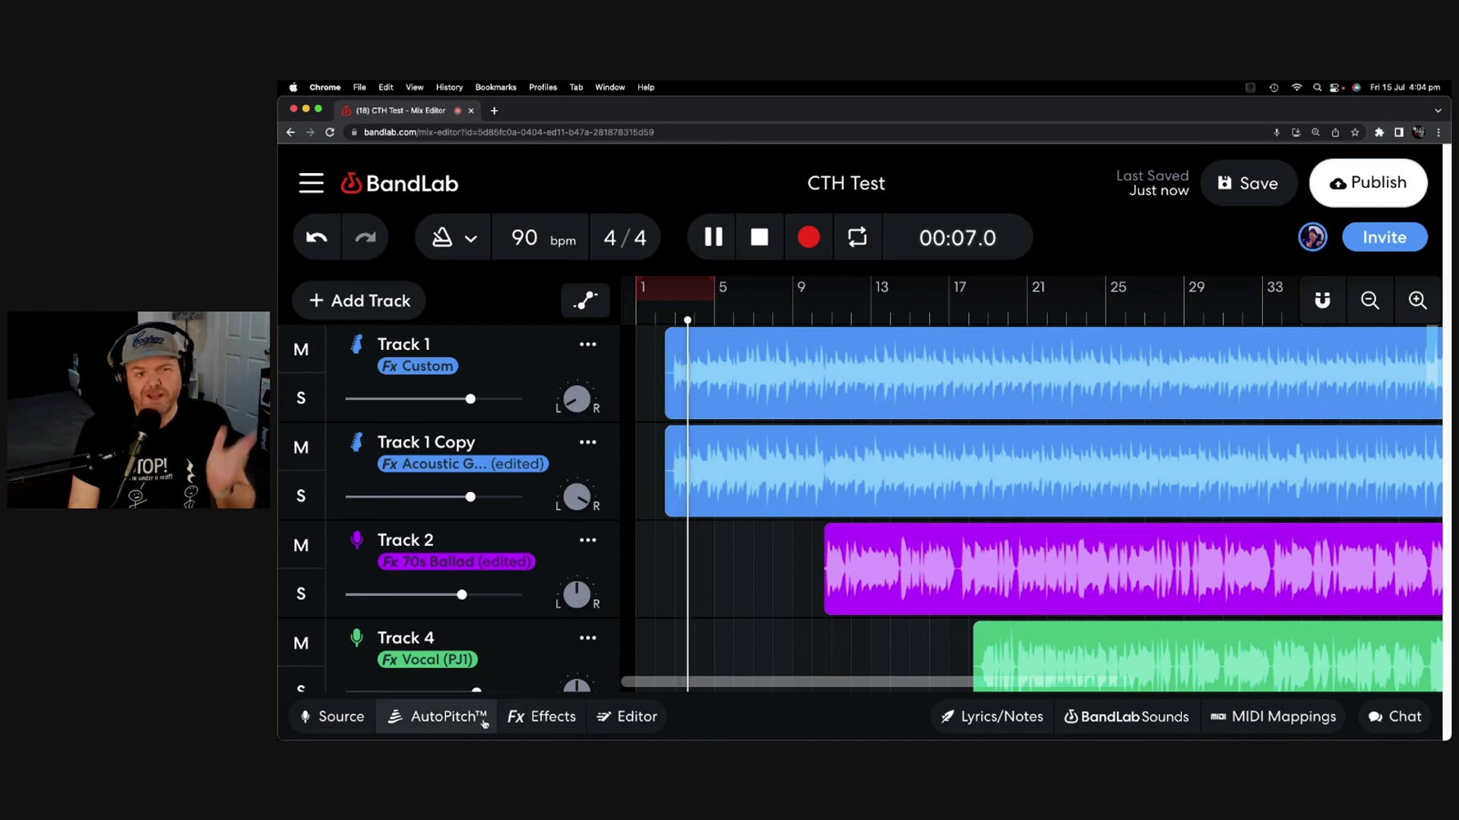
Show Track 4 Copy's AutoPitch settings, at Lightest strength correcting to all notes.
{"action": "left_click", "coordinate": [471, 719]}
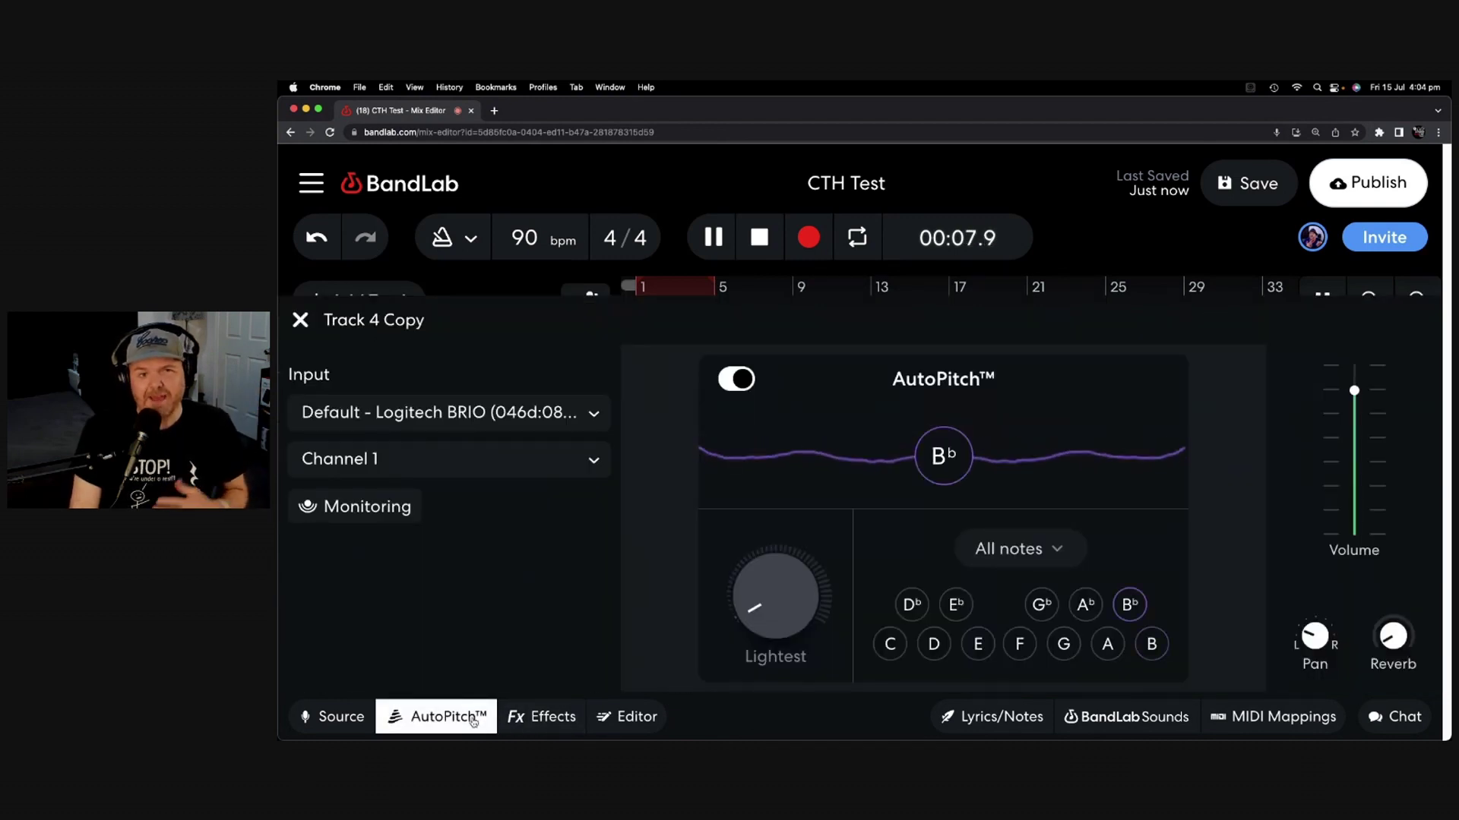